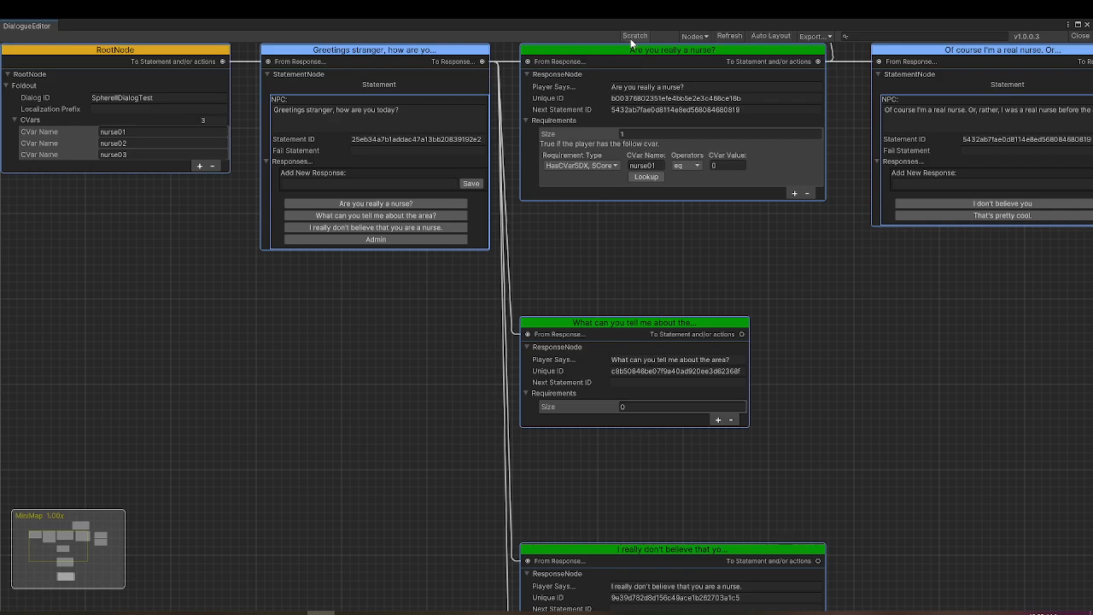
- Draft a quick conversation in the Scratch window: the statement "My Statement" with the tabbed responses "Response 1" and "Response 2"
{"action": "left_click_drag", "start_coordinate": [403, 29], "coordinate": [434, 111]}
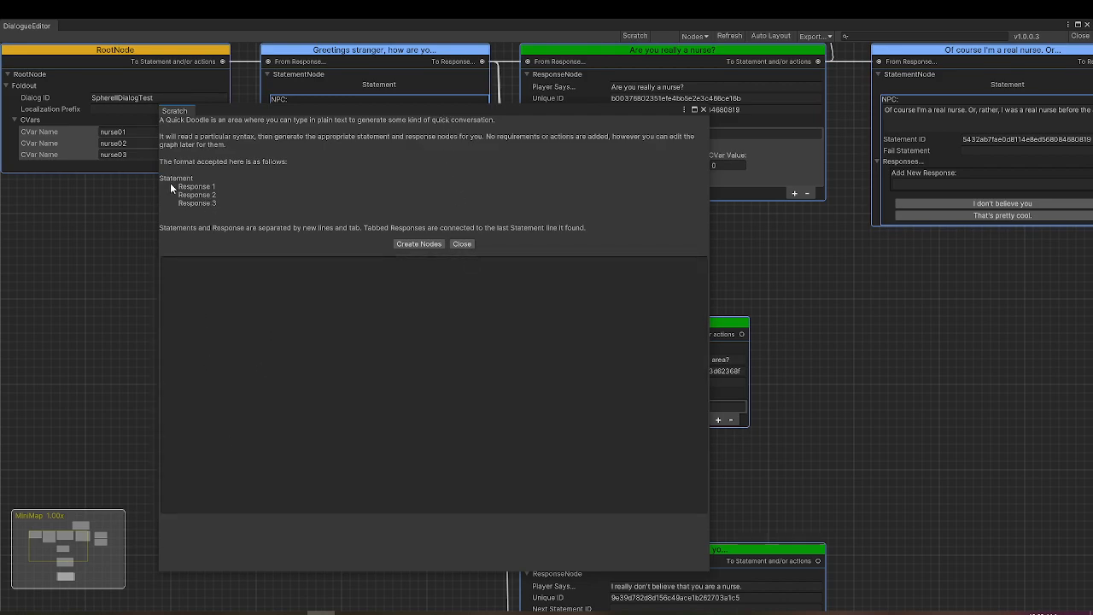
{"action": "left_click", "coordinate": [216, 315]}
{"action": "type", "text": "My Statement \t"}
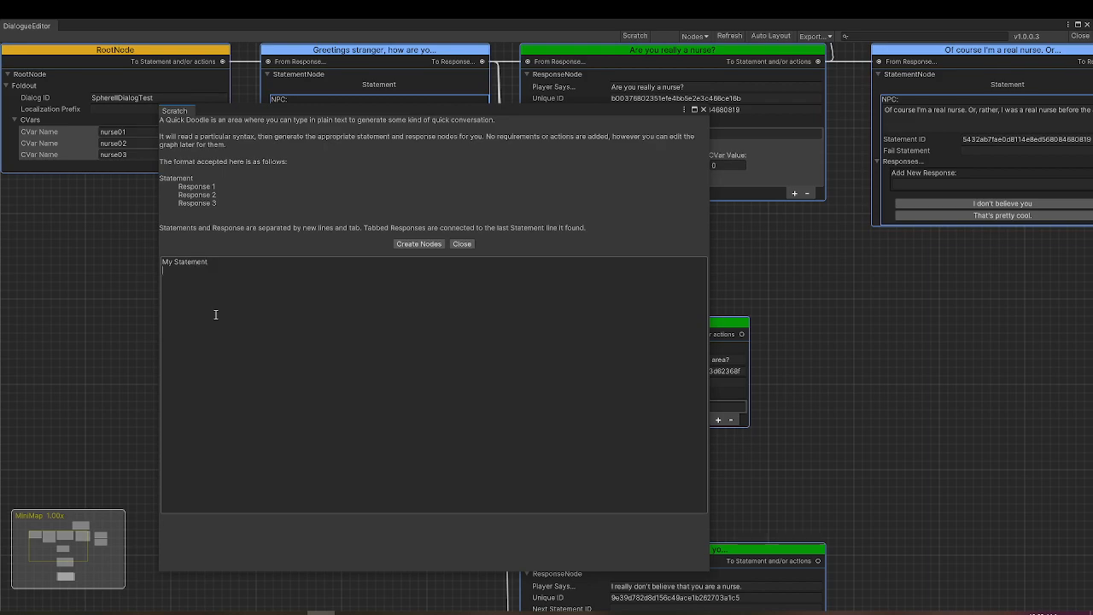
{"action": "type", "text": "Response 1"}
{"action": "key", "text": "Tab"}
{"action": "type", "text": "Response 2"}
- Create nodes from the scratch text and auto-arrange the dialogue graph
{"action": "mouse_move", "coordinate": [440, 108]}
{"action": "left_mouse_down"}
{"action": "mouse_move", "coordinate": [564, 177]}
{"action": "mouse_move", "coordinate": [547, 251]}
{"action": "mouse_move", "coordinate": [493, 254]}
{"action": "left_mouse_up"}
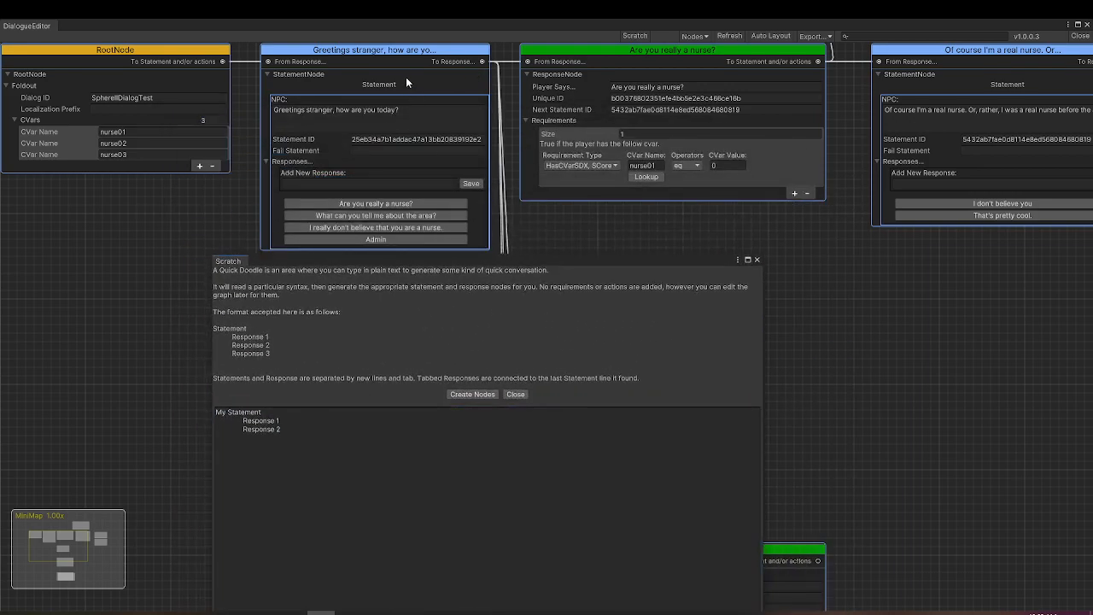
{"action": "left_click_drag", "start_coordinate": [692, 260], "coordinate": [680, 109]}
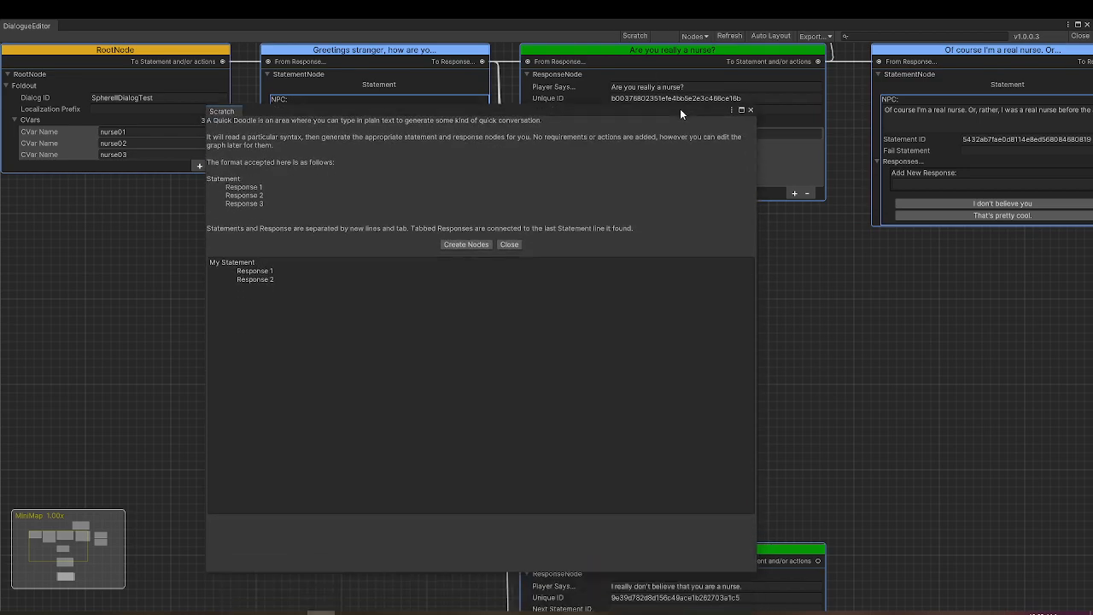
{"action": "left_click", "coordinate": [463, 244]}
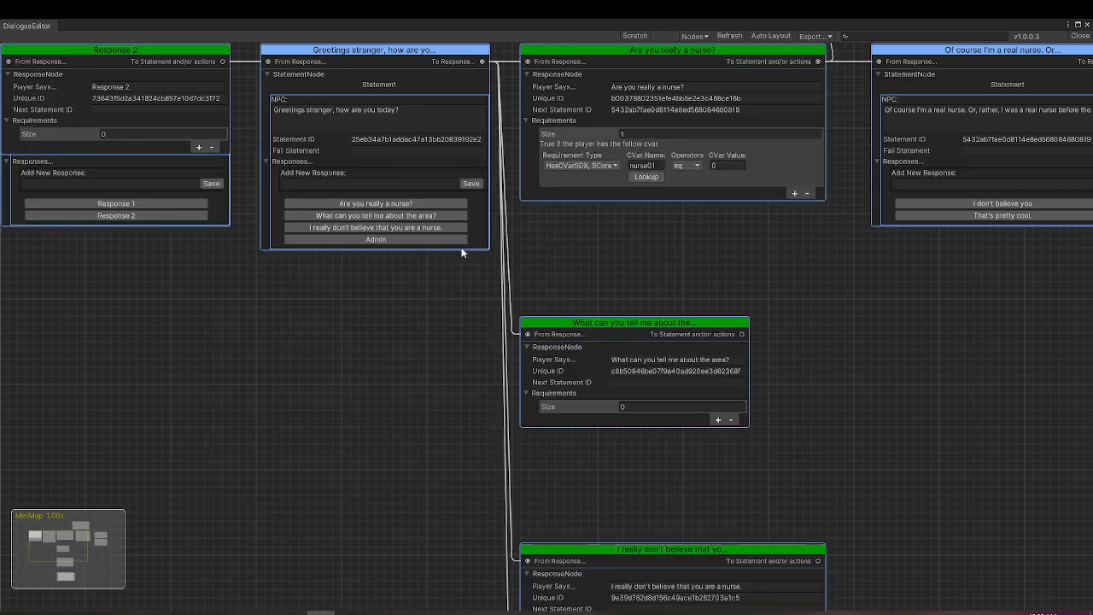
{"action": "left_click", "coordinate": [765, 36]}
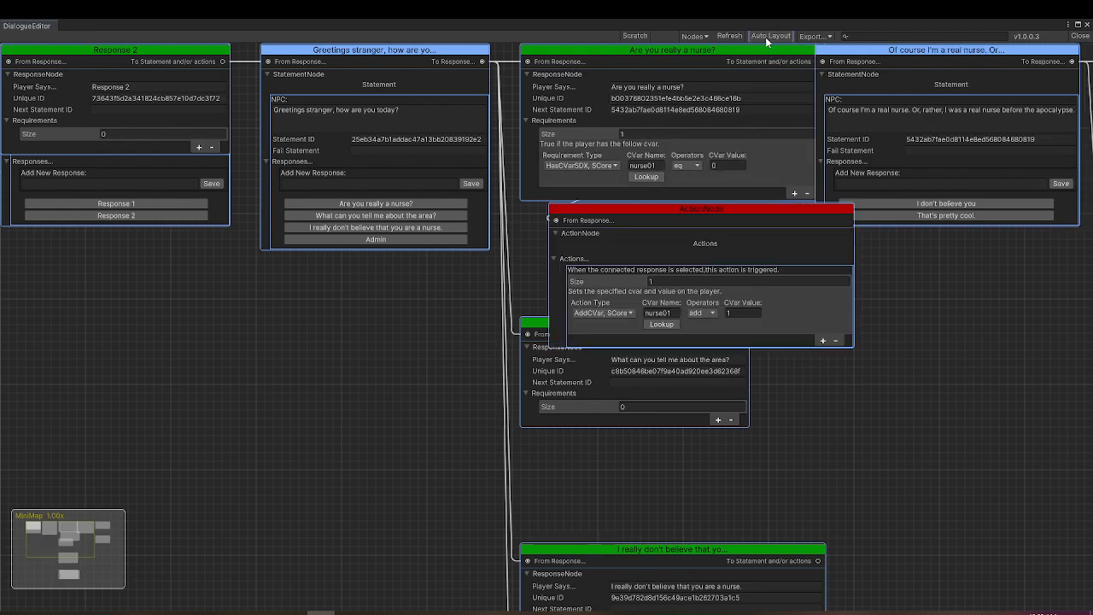
- Move the My Statement, Response 1 and Response 2 nodes into empty graph space, with the statement beside its two stacked responses
{"action": "scroll", "coordinate": [213, 246], "scroll_direction": "down", "scroll_amount": 1}
{"action": "left_click_drag", "start_coordinate": [188, 87], "coordinate": [399, 341]}
{"action": "left_click_drag", "start_coordinate": [175, 79], "coordinate": [389, 465]}
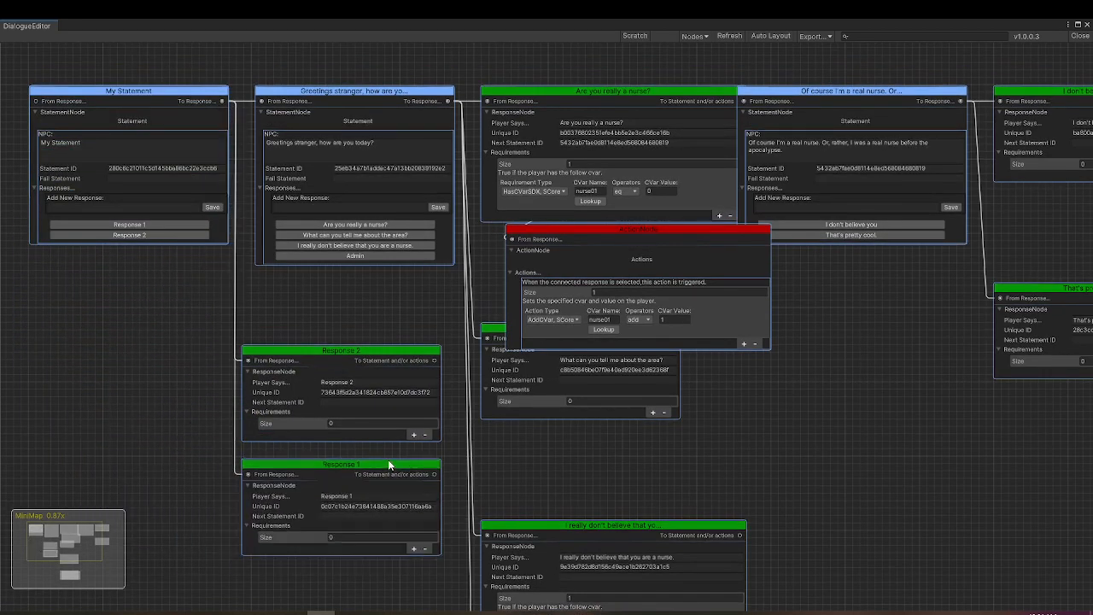
{"action": "left_click_drag", "start_coordinate": [139, 92], "coordinate": [116, 336]}
{"action": "middle_click_drag", "start_coordinate": [251, 311], "coordinate": [515, 161]}
{"action": "left_click_drag", "start_coordinate": [412, 186], "coordinate": [364, 227]}
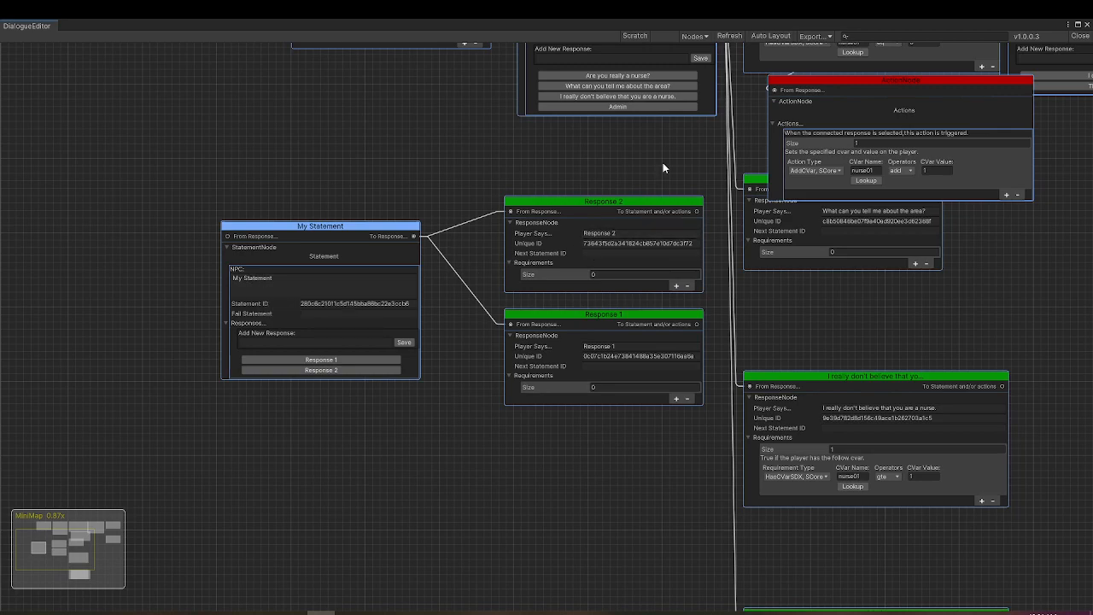
- Close the dialogue graph and create a new Dialog Graph asset named SphereIIDialogTest2 in the My Dialogs folder
{"action": "left_click", "coordinate": [1078, 35]}
{"action": "left_click", "coordinate": [225, 385]}
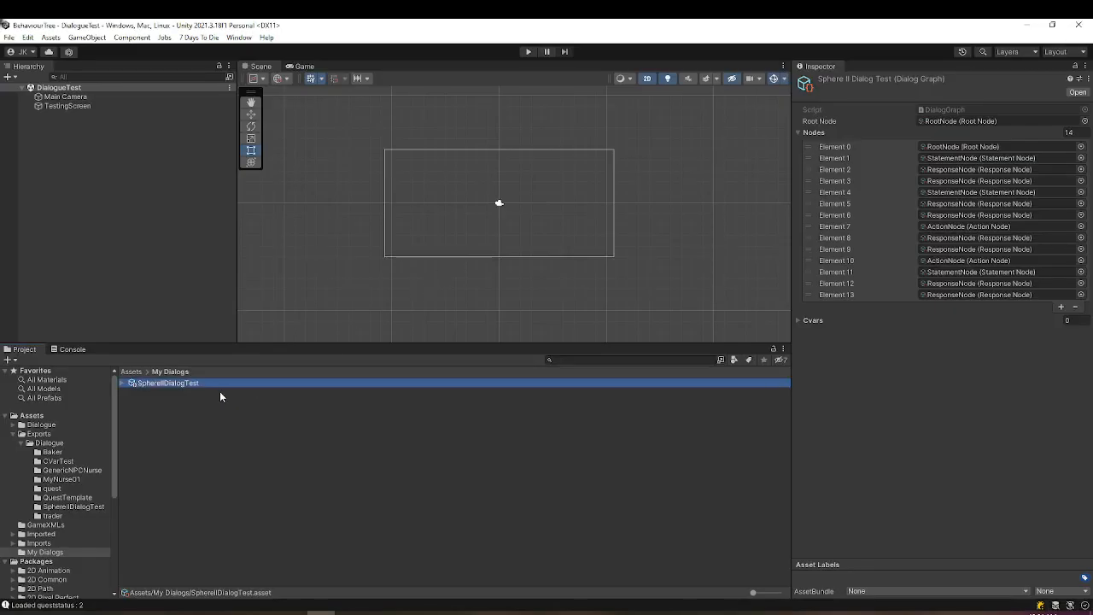
{"action": "right_click", "coordinate": [171, 416]}
{"action": "mouse_move", "coordinate": [298, 128]}
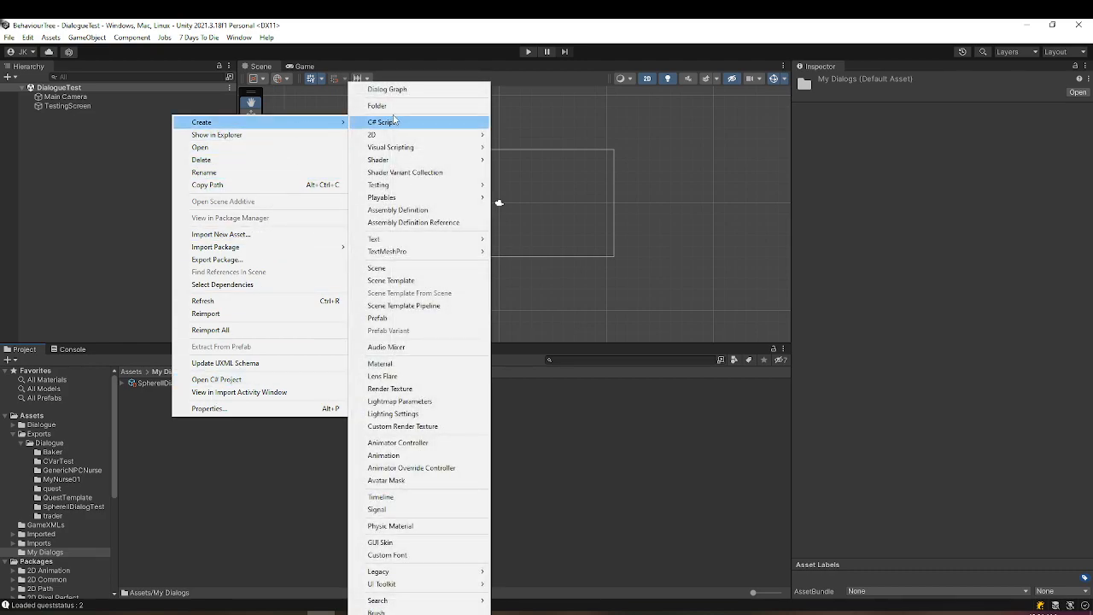
{"action": "left_click", "coordinate": [401, 92]}
{"action": "type", "text": "SogereIID"}
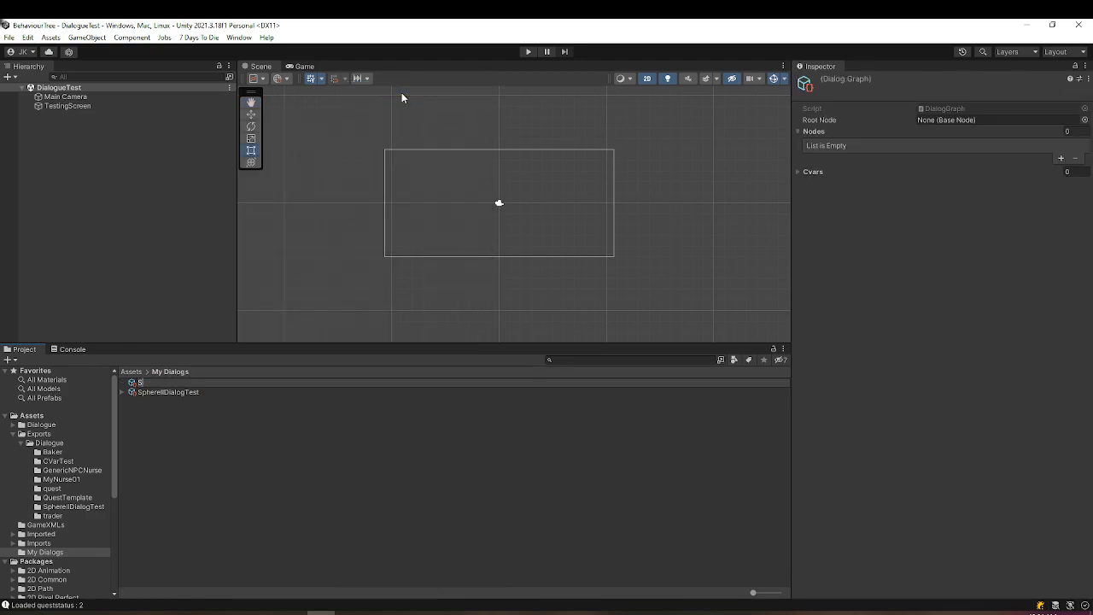
{"action": "key", "text": "BackSpace"}
{"action": "key", "text": "BackSpace"}
{"action": "key", "text": "BackSpace"}
{"action": "key", "text": "BackSpace"}
{"action": "key", "text": "BackSpace"}
{"action": "key", "text": "BackSpace"}
{"action": "key", "text": "BackSpace"}
{"action": "key", "text": "BackSpace"}
{"action": "type", "text": "phereIIDialogTest2"}
{"action": "key", "text": "Return"}
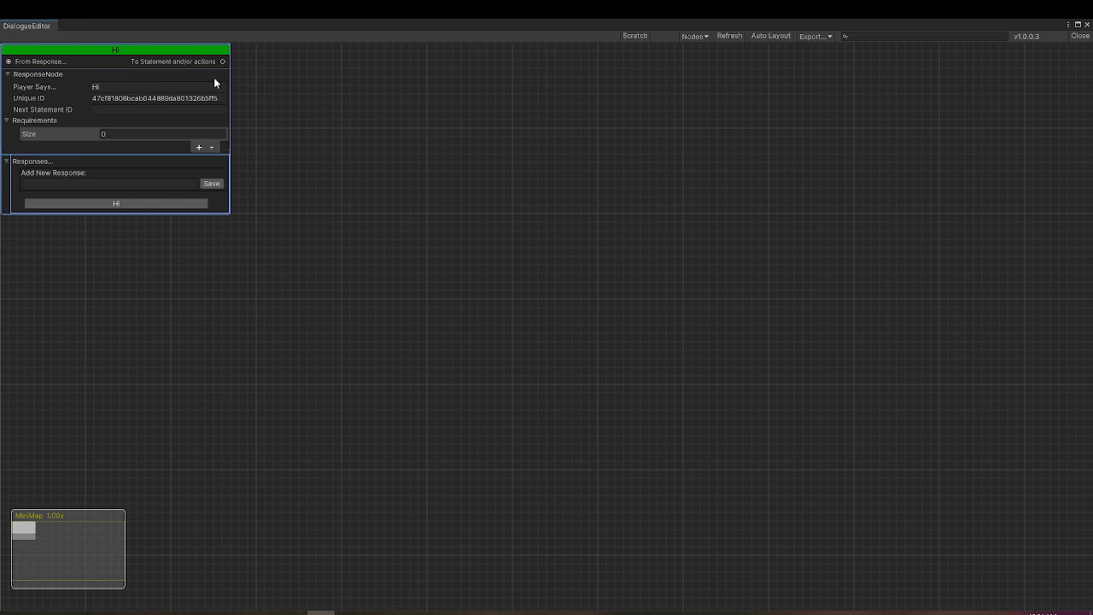
- Open the new dialog graph and delete its default "Hi" response and "Hello there" statement, keeping only the root node
{"action": "left_click", "coordinate": [216, 78]}
{"action": "left_click_drag", "start_coordinate": [233, 76], "coordinate": [549, 114]}
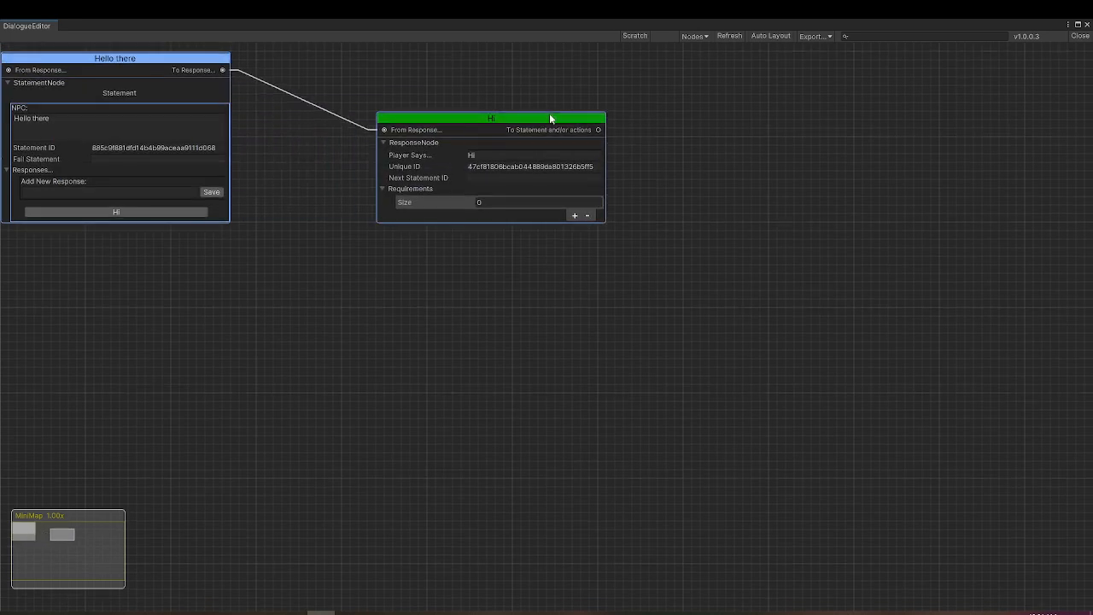
{"action": "key", "text": "Delete"}
{"action": "left_click_drag", "start_coordinate": [183, 65], "coordinate": [443, 96]}
{"action": "key", "text": "Delete"}
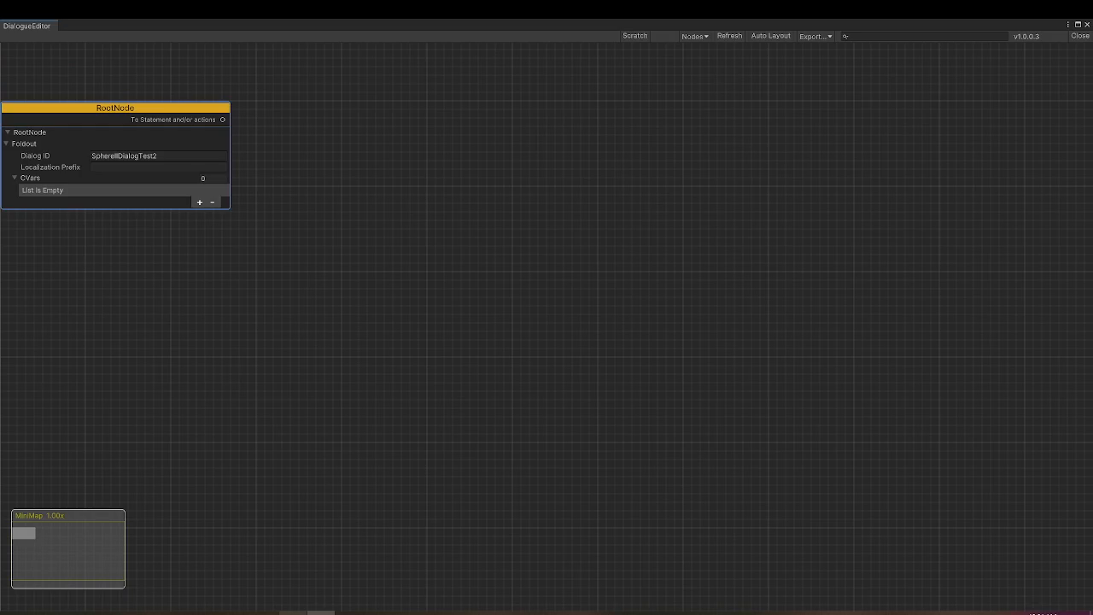
- Switch to Notepad++ and write the opening statement "Greetings Strange, how are you today?" in the empty document
{"action": "left_click", "coordinate": [295, 612]}
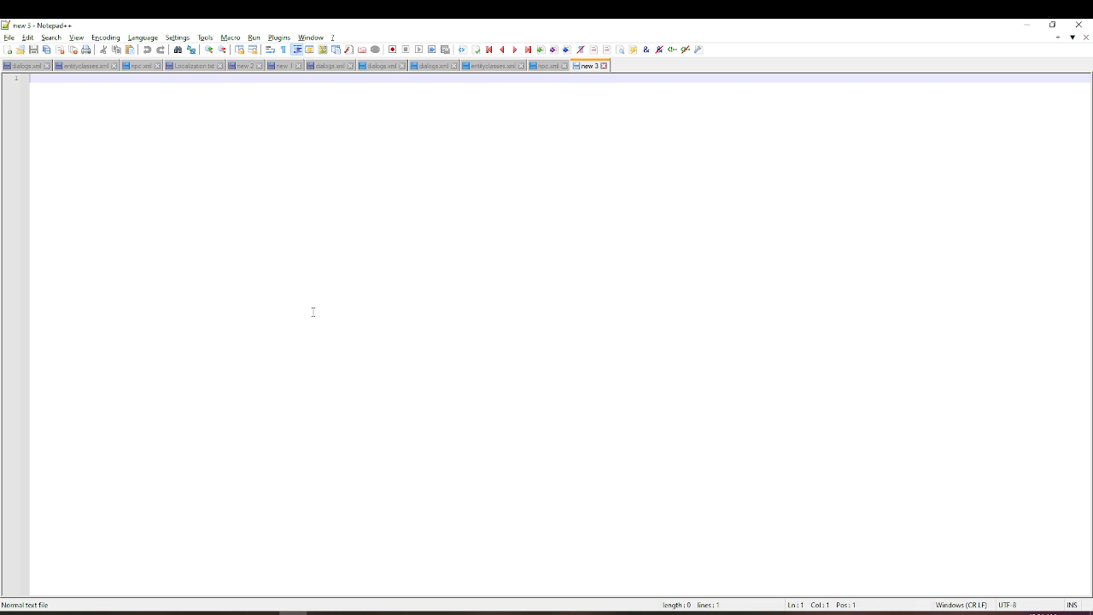
{"action": "type", "text": "Greetings $"}
{"action": "type", "text": "trange, how are "}
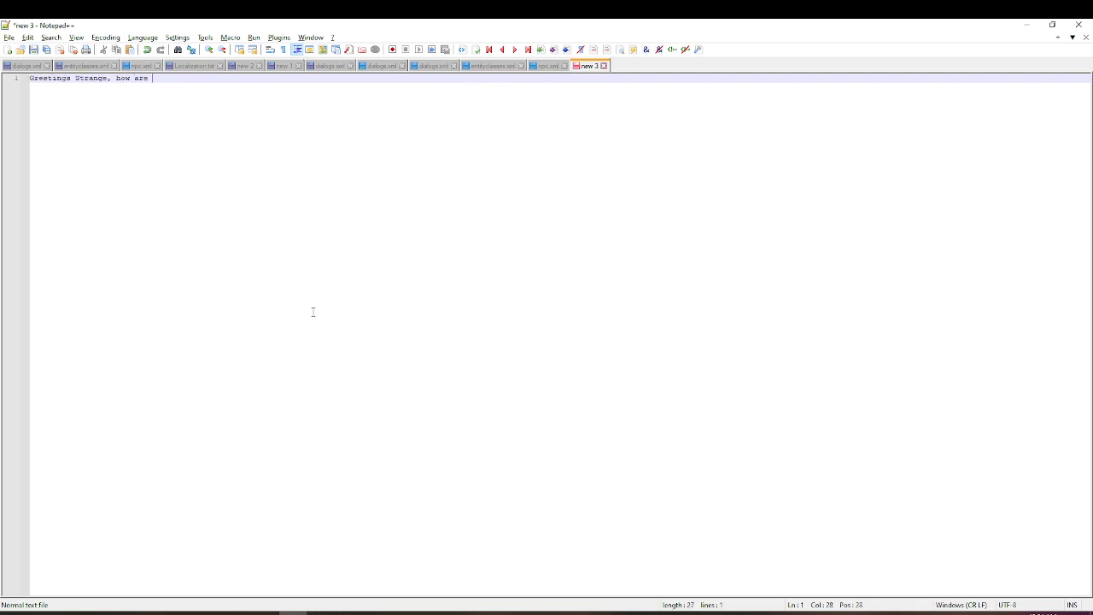
{"action": "type", "text": "you today?"}
{"action": "key", "text": "Return"}
- Add three indented responses under the greeting: "Are you really a nurse?", "What can you tell me about the area?", "Do you have anything to sell?"
{"action": "key", "text": "Tab"}
{"action": "type", "text": "A"}
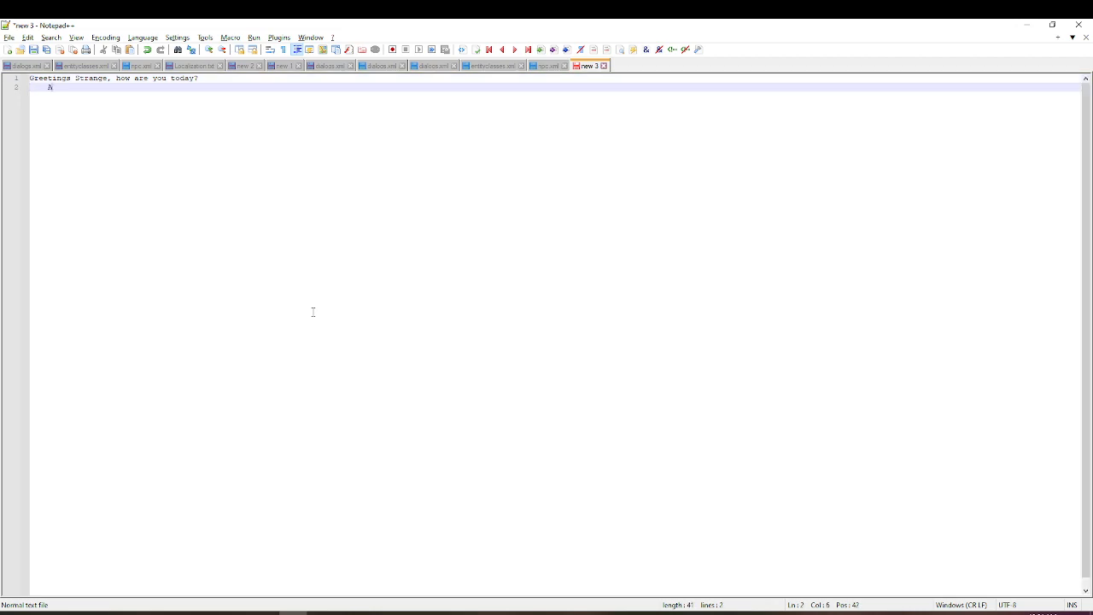
{"action": "type", "text": "re you really a nurse?"}
{"action": "key", "text": "Return"}
{"action": "type", "text": "What can you tel"}
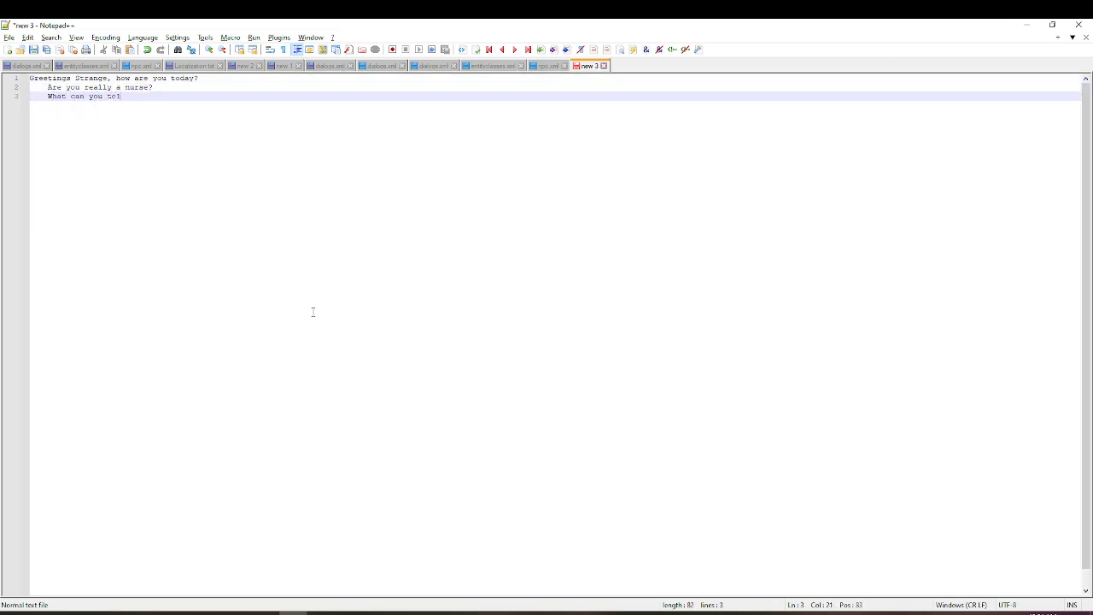
{"action": "type", "text": "l me about the area?"}
{"action": "key", "text": "Return"}
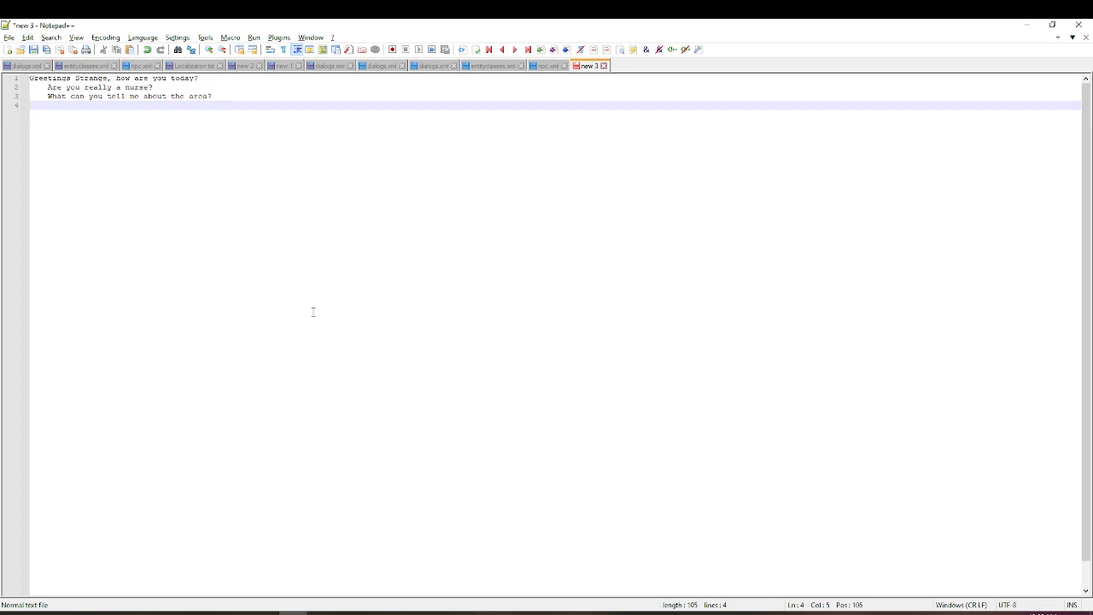
{"action": "type", "text": "Do you have anything to sell?"}
{"action": "key", "text": "Return"}
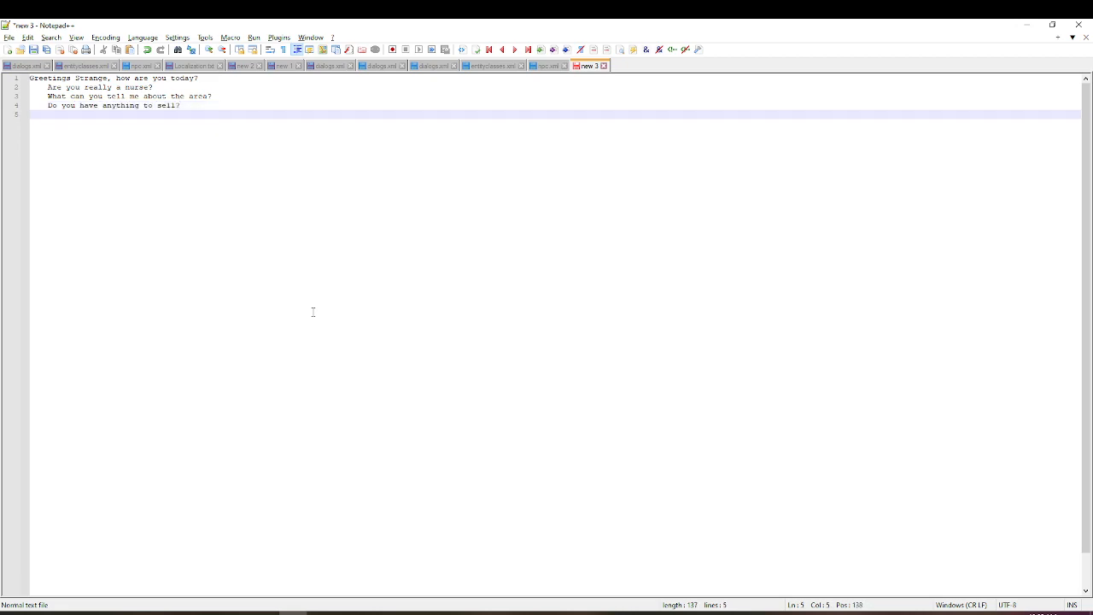
- Add the unindented statement "Yes, I am a real nurse. Or at least, I was, before the apocalpse." below the first responses
{"action": "key", "text": "Return"}
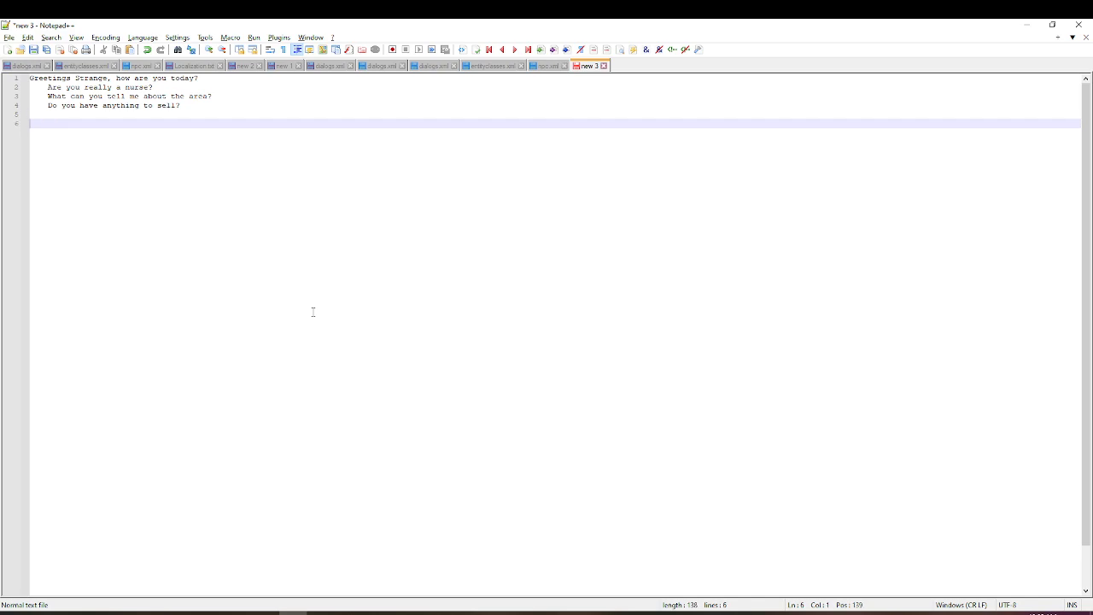
{"action": "key", "text": "Up"}
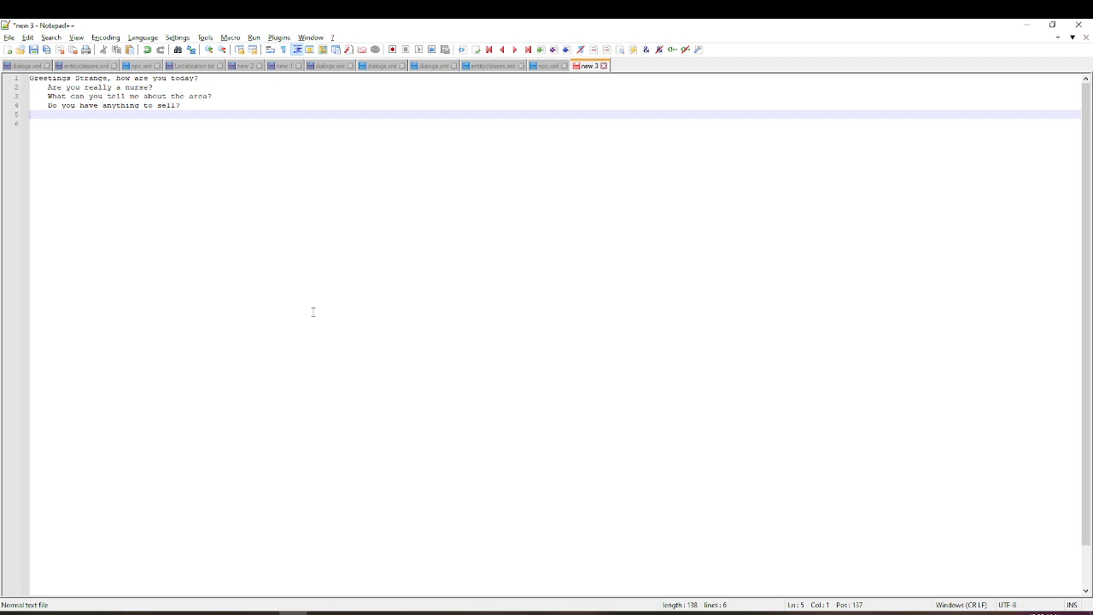
{"action": "type", "text": "Yes, I am a real nurse"}
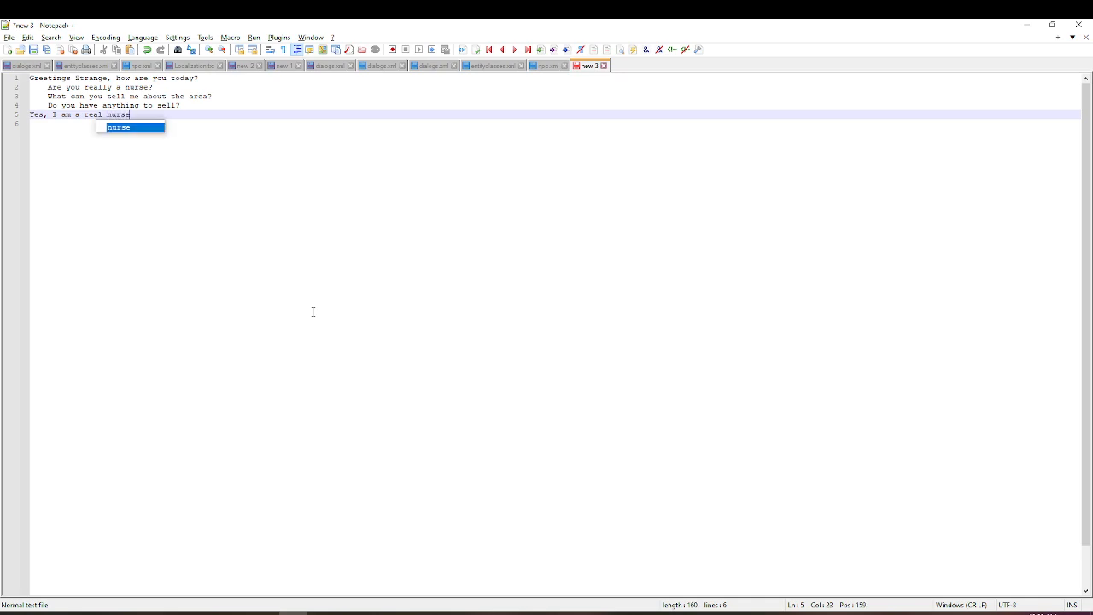
{"action": "type", "text": ". Or at least, I "}
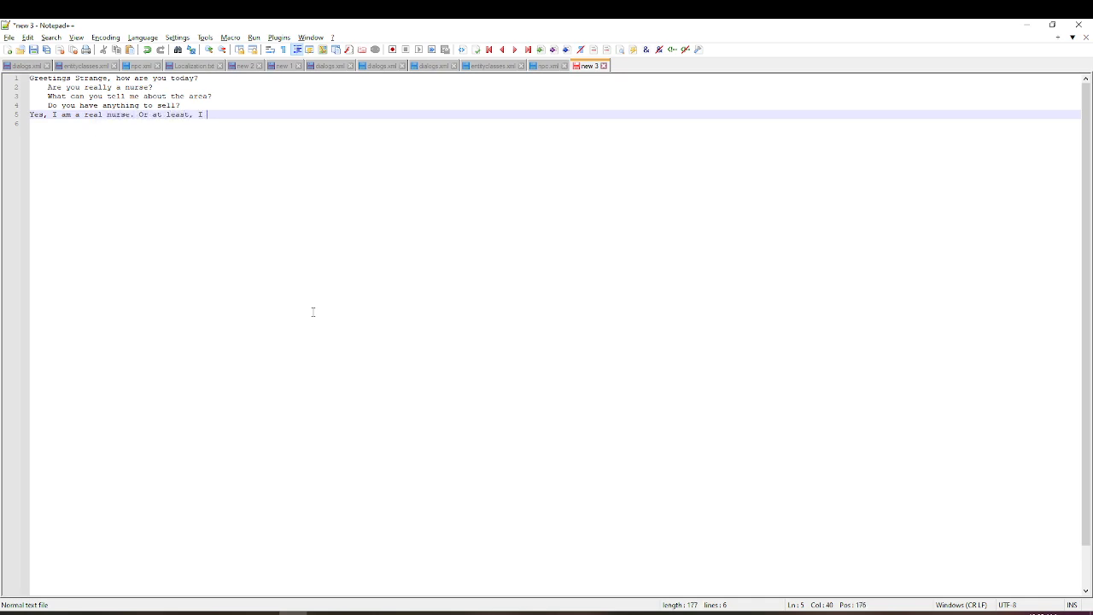
{"action": "type", "text": "was, before the a"}
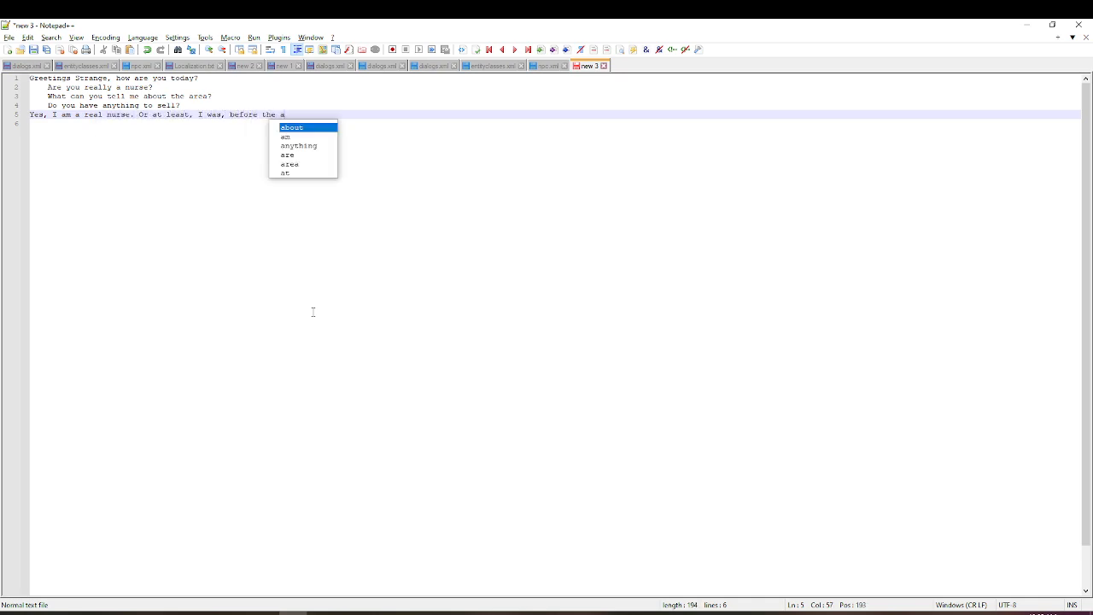
{"action": "type", "text": "pocallpse."}
- Add the indented responses "That's pretty cool" and "I don't believe you." under the nurse statement
{"action": "key", "text": "Return"}
{"action": "type", "text": "That's pretty cool"}
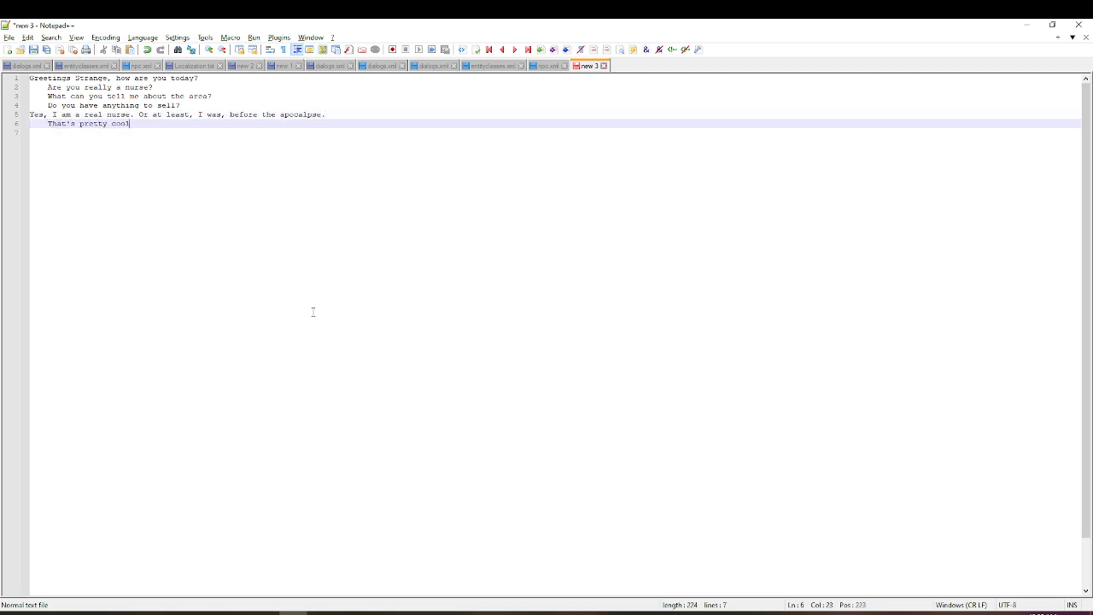
{"action": "key", "text": "Return"}
{"action": "key", "text": "Tab"}
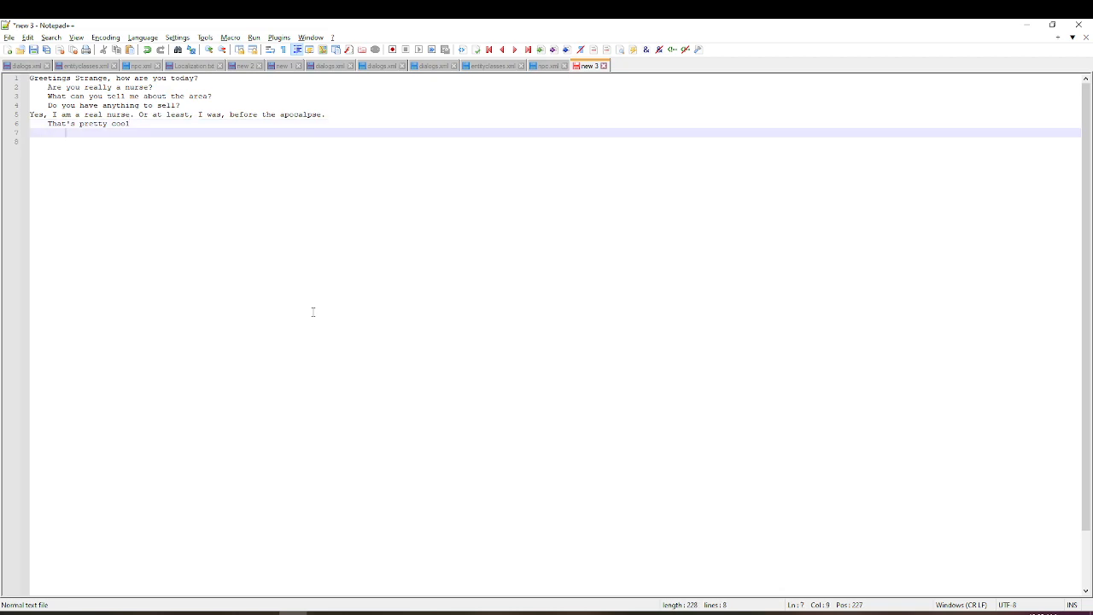
{"action": "type", "text": "I don't believe you."}
{"action": "key", "text": "Return"}
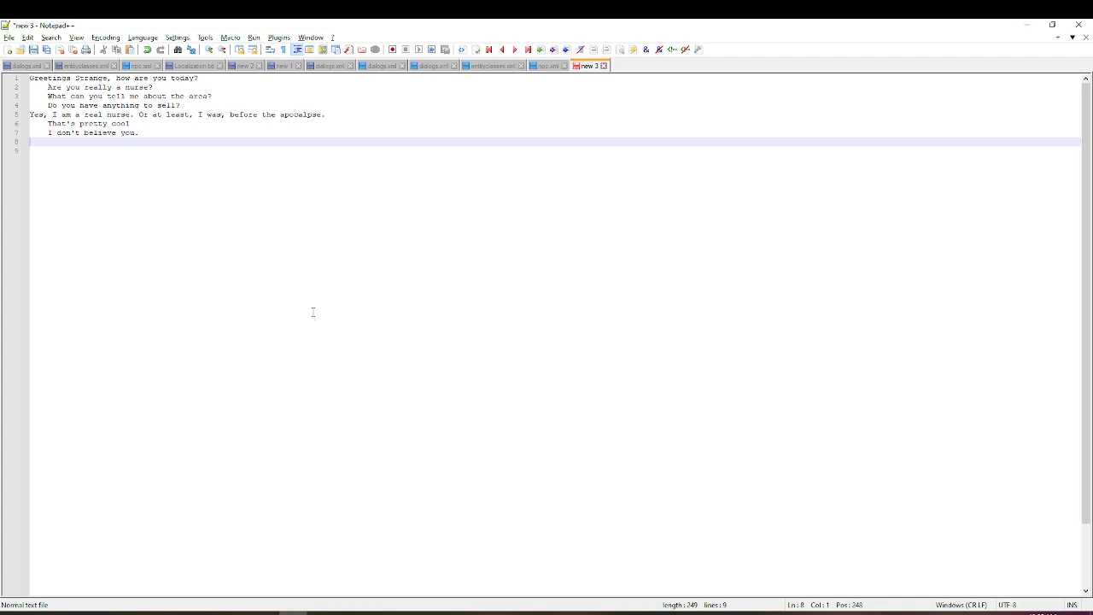
- Add the unindented statement "There is a shamway down the road, and there was a working stiff the way you came."
{"action": "type", "text": "There is a"}
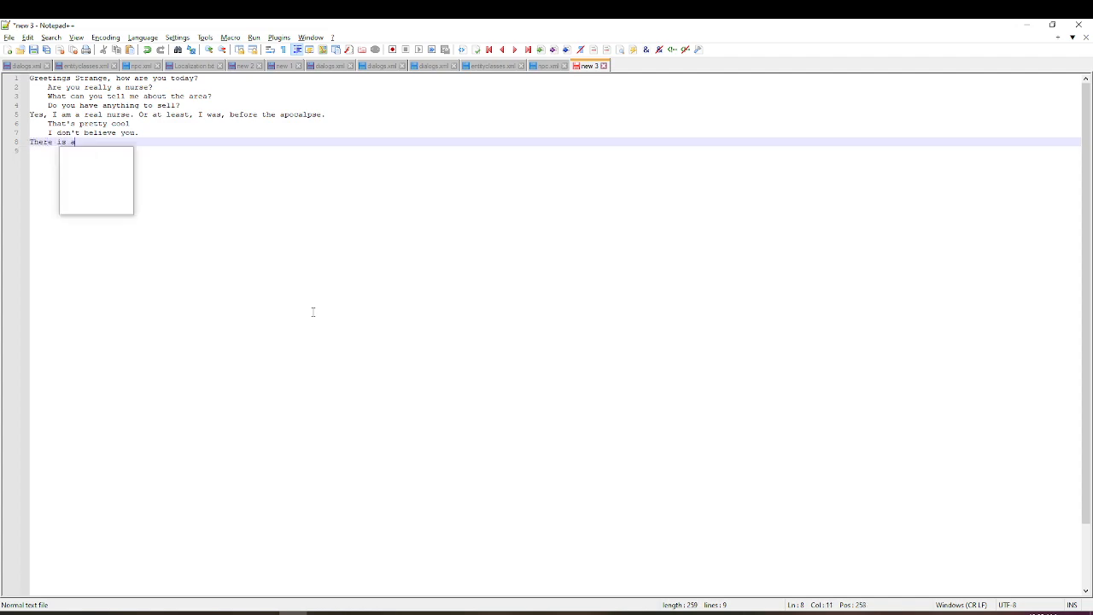
{"action": "type", "text": " shamway do"}
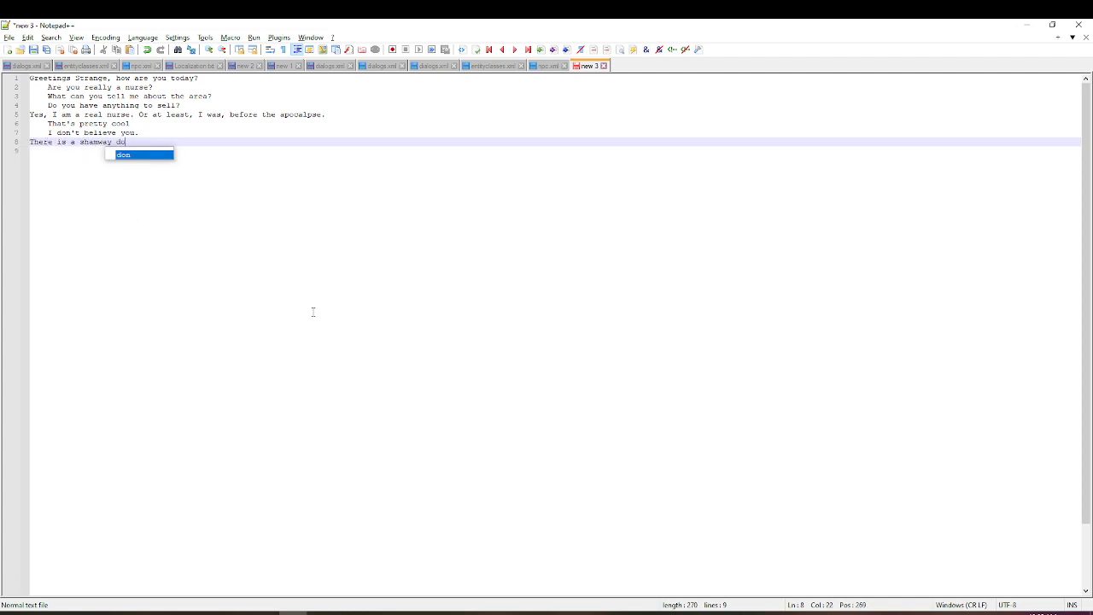
{"action": "type", "text": "wn the road, a"}
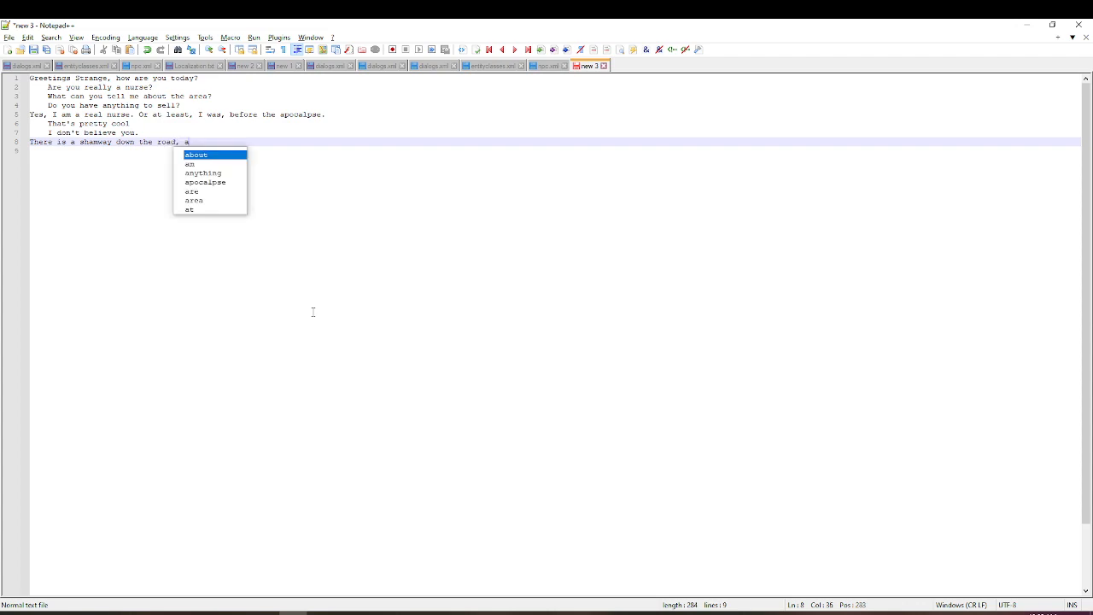
{"action": "type", "text": "nd there are"}
{"action": "key", "text": "BackSpace"}
{"action": "key", "text": "BackSpace"}
{"action": "key", "text": "BackSpace"}
{"action": "key", "text": "BackSpace"}
{"action": "type", "text": "was a wor"}
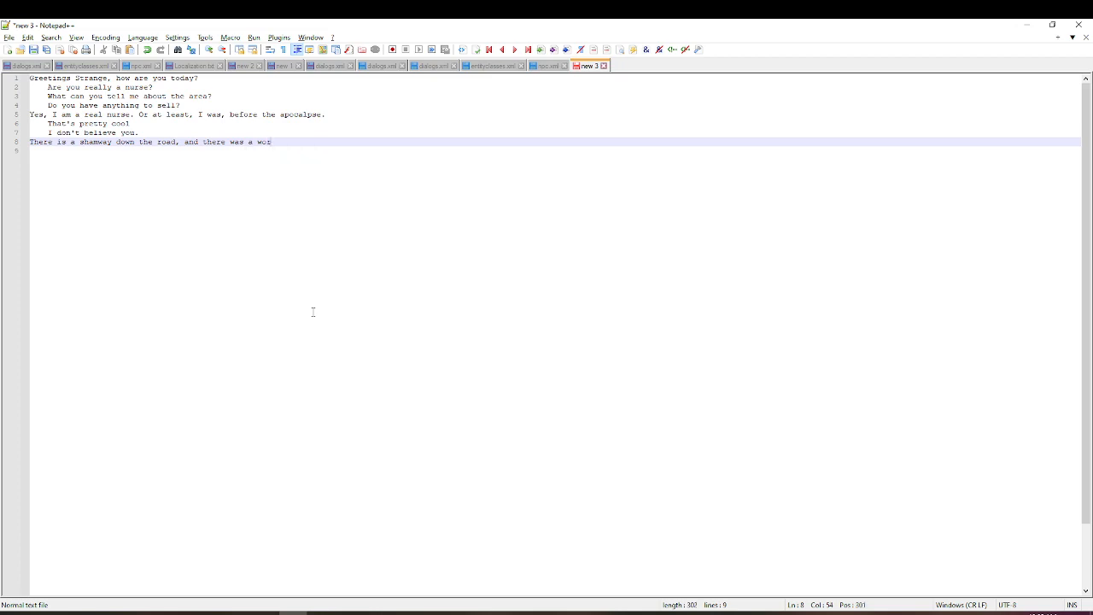
{"action": "type", "text": "king stiff the way you came."}
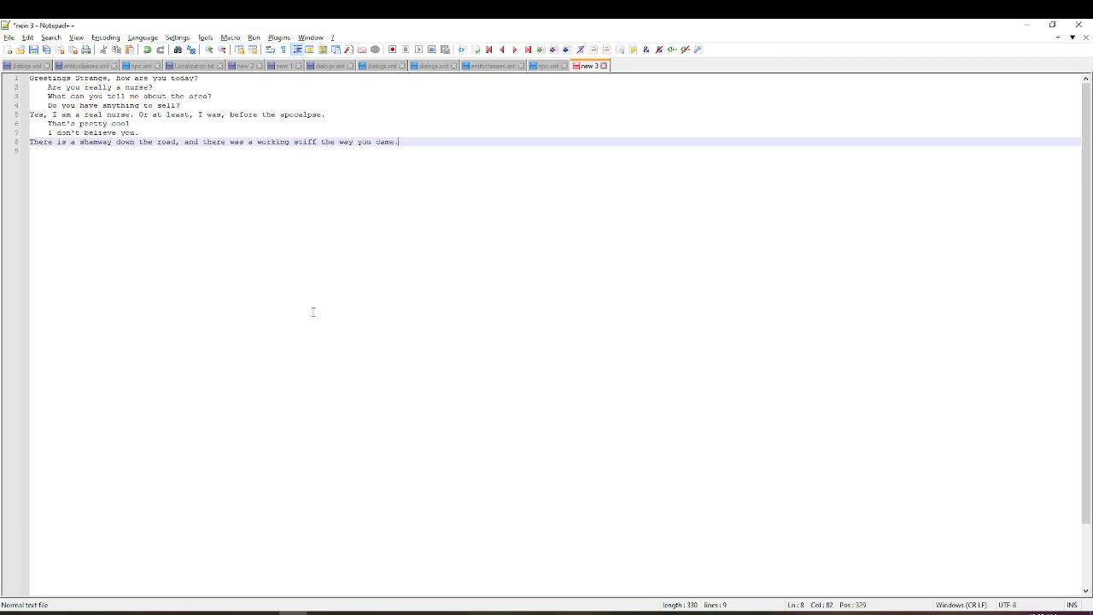
{"action": "key", "text": "Return"}
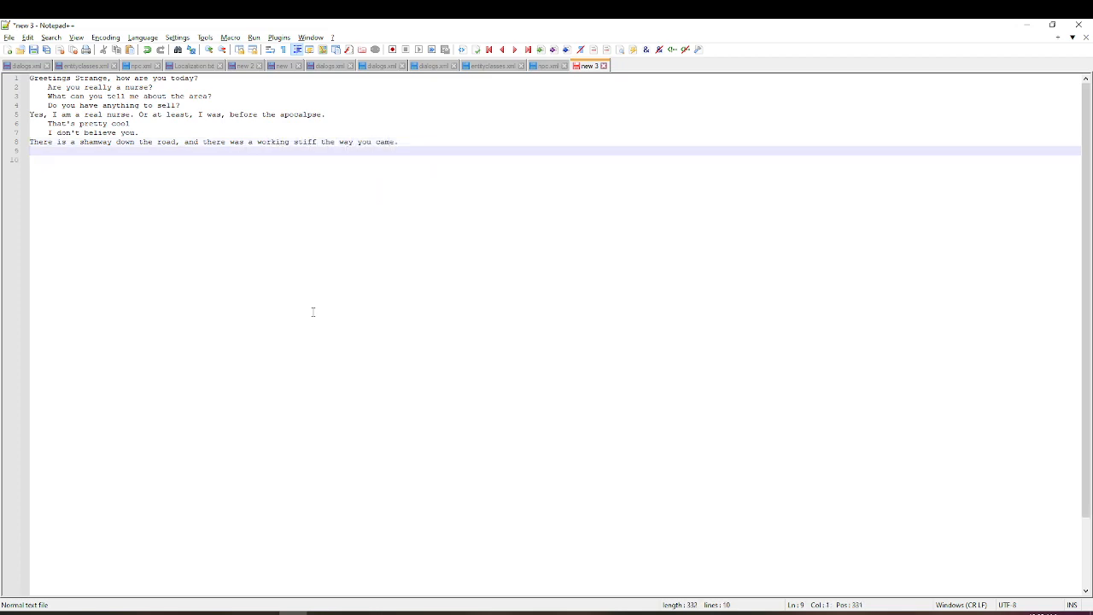
{"action": "key", "text": "Up"}
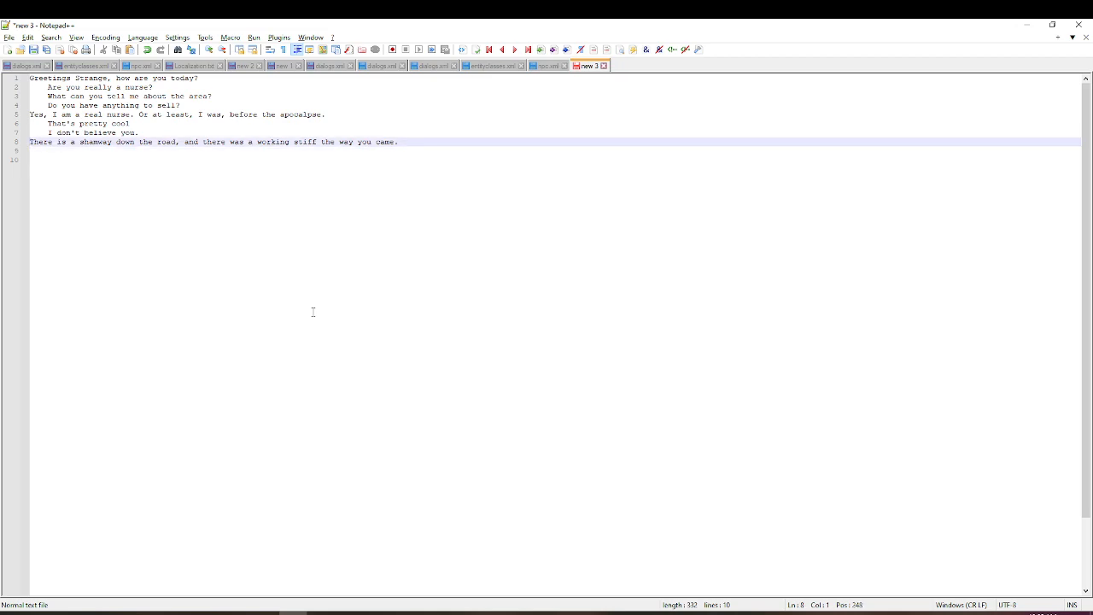
- Copy the whole conversation text, switch to the DialogueEditor in Unity and paste it into Scratch to generate the nodes
{"action": "key", "text": "ctrl+a"}
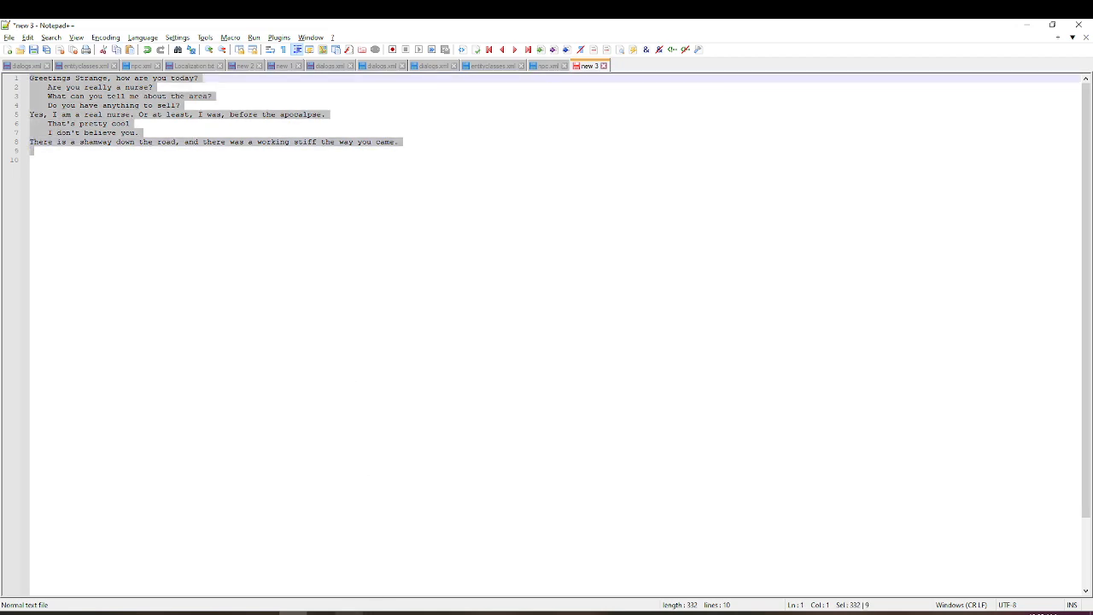
{"action": "left_click", "coordinate": [321, 613]}
{"action": "left_click", "coordinate": [634, 36]}
{"action": "left_click", "coordinate": [327, 376]}
{"action": "type", "text": "Greetings Strange, how are you today? \tAre you reallly a nurse? \tWhat can you tell me about the area? \tDo you have anything to sell? Yes, I am a real nurse. Or at least, I was, before the apocalypse. \tThat's pretty cool \tI don't believe you. There is a shamway down the road, and there was a working stiff the way you came."}
{"action": "left_click", "coordinate": [465, 245]}
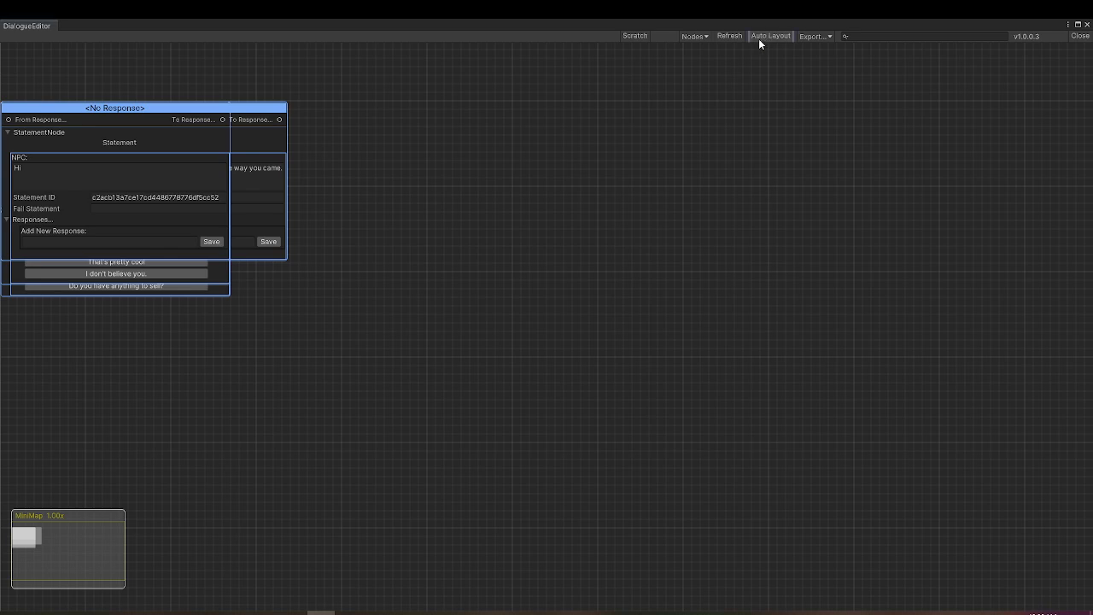
- Spread the stacked statement and response nodes across the graph so that each one is accessible
{"action": "left_click_drag", "start_coordinate": [172, 110], "coordinate": [625, 226]}
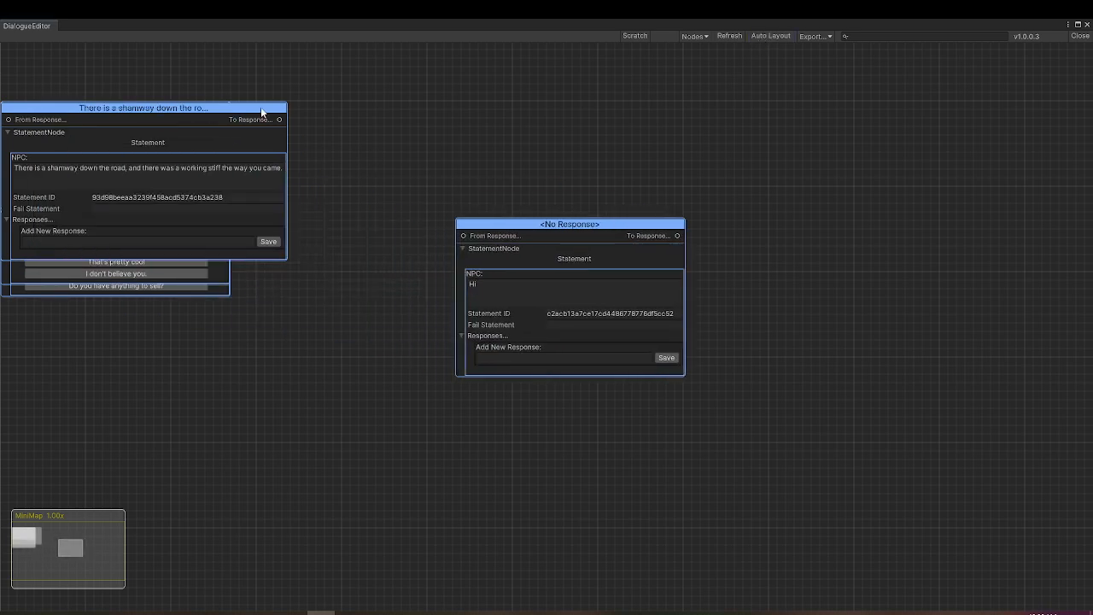
{"action": "left_click_drag", "start_coordinate": [58, 131], "coordinate": [559, 122]}
{"action": "left_click_drag", "start_coordinate": [156, 120], "coordinate": [449, 97]}
{"action": "left_click_drag", "start_coordinate": [191, 124], "coordinate": [209, 337]}
{"action": "left_click_drag", "start_coordinate": [409, 276], "coordinate": [420, 415]}
{"action": "left_click_drag", "start_coordinate": [384, 94], "coordinate": [447, 264]}
{"action": "left_click_drag", "start_coordinate": [155, 130], "coordinate": [876, 364]}
{"action": "left_click_drag", "start_coordinate": [104, 129], "coordinate": [802, 86]}
{"action": "left_click_drag", "start_coordinate": [70, 201], "coordinate": [506, 49]}
{"action": "left_click_drag", "start_coordinate": [163, 233], "coordinate": [404, 177]}
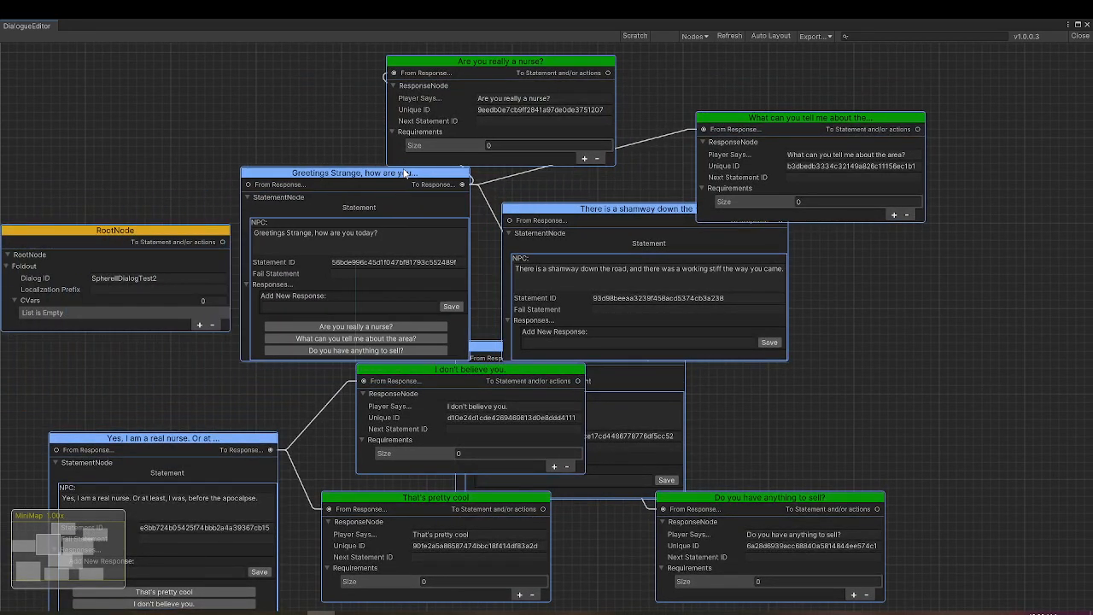
- Locate the greeting statement and place "Are you really a nurse?" and "What can you tell me about the area?" beside it
{"action": "left_click", "coordinate": [704, 39]}
{"action": "mouse_move", "coordinate": [735, 64]}
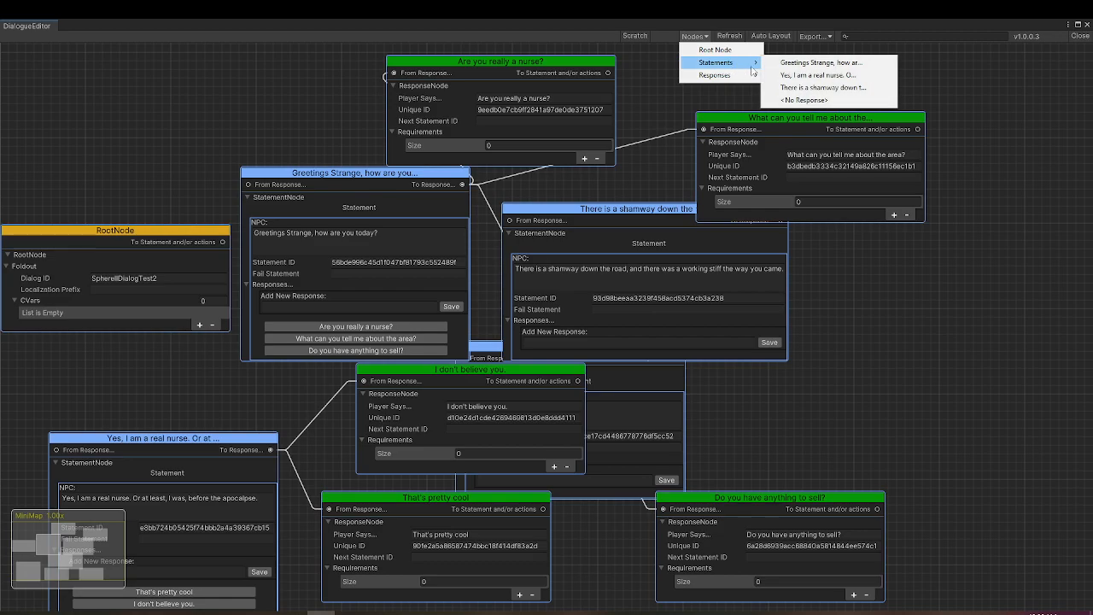
{"action": "left_click", "coordinate": [866, 65]}
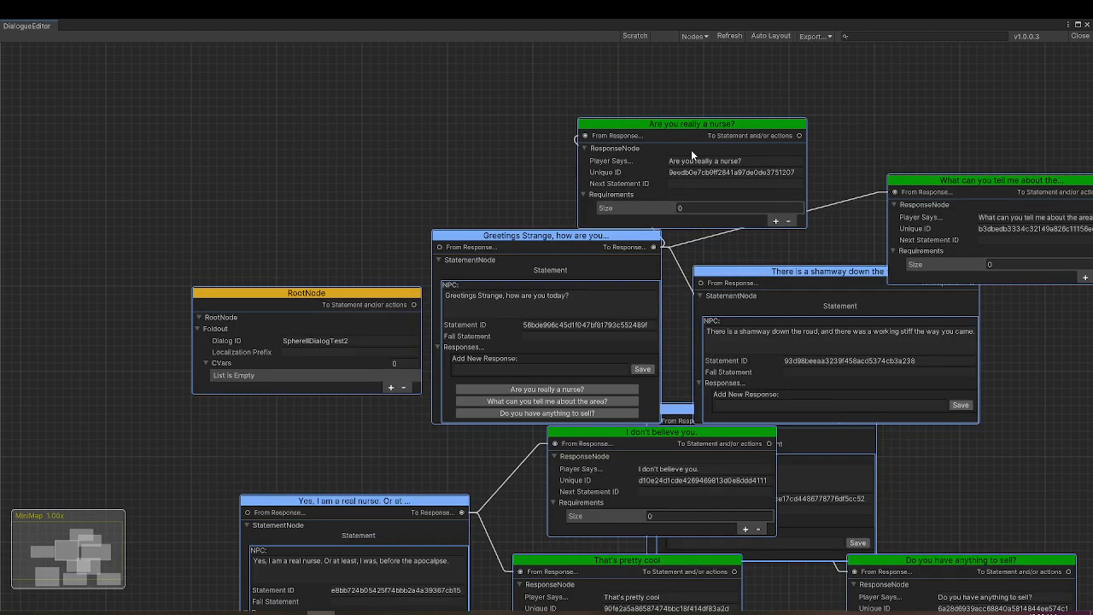
{"action": "left_click_drag", "start_coordinate": [690, 127], "coordinate": [793, 111]}
{"action": "left_click_drag", "start_coordinate": [946, 242], "coordinate": [754, 243]}
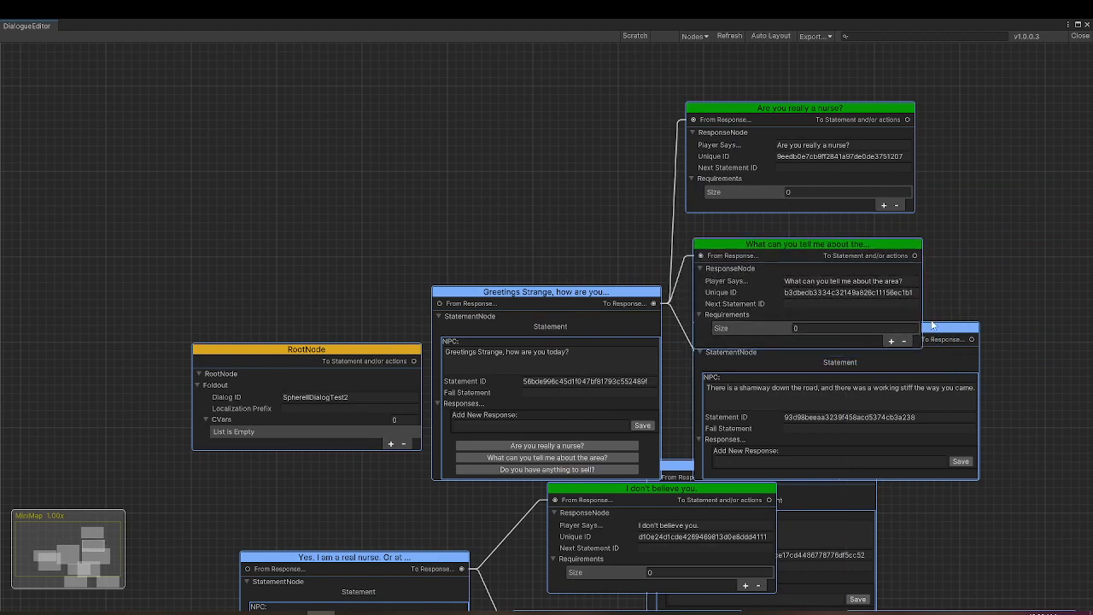
- Move the shamway and "Hi" statements aside and align "Do you have anything to sell?" under the other greeting responses
{"action": "left_click_drag", "start_coordinate": [934, 327], "coordinate": [347, 111]}
{"action": "middle_click_drag", "start_coordinate": [393, 522], "coordinate": [230, 358]}
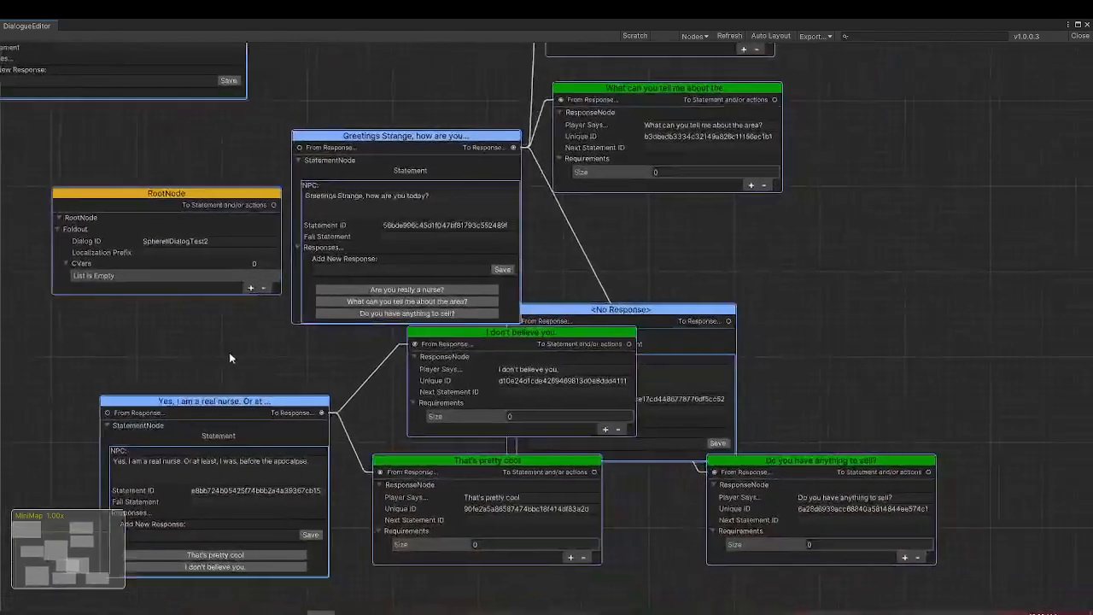
{"action": "left_click_drag", "start_coordinate": [609, 309], "coordinate": [924, 224]}
{"action": "left_click_drag", "start_coordinate": [799, 462], "coordinate": [646, 221]}
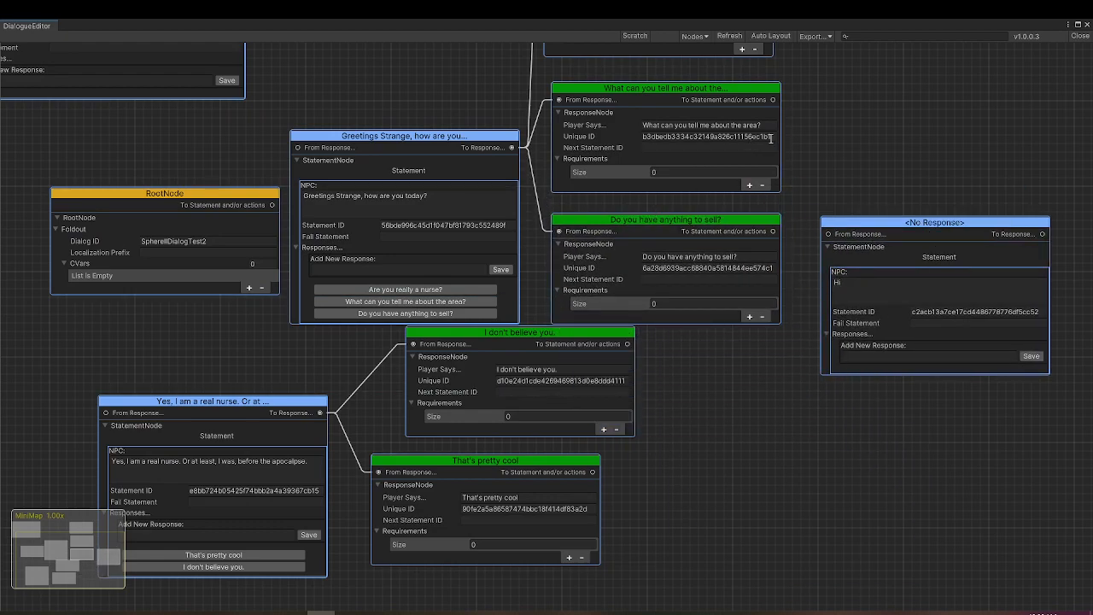
{"action": "middle_click_drag", "start_coordinate": [802, 122], "coordinate": [817, 311]}
{"action": "left_click_drag", "start_coordinate": [465, 330], "coordinate": [454, 205]}
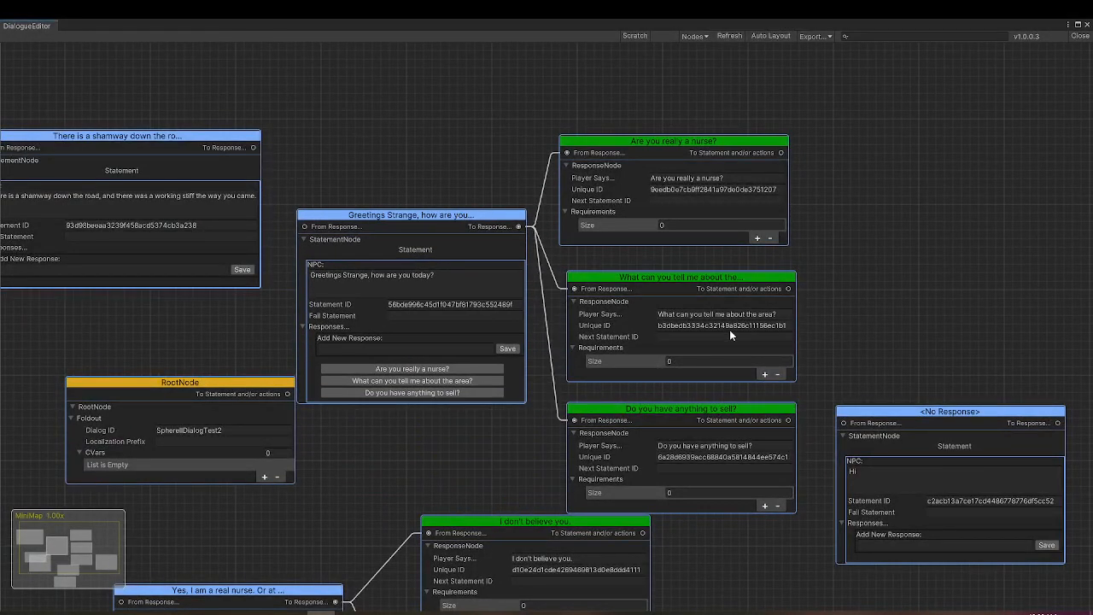
- Link "Are you really a nurse?" to the "Yes, I am a real nurse" statement and place that statement's two responses beside it
{"action": "left_click", "coordinate": [720, 177]}
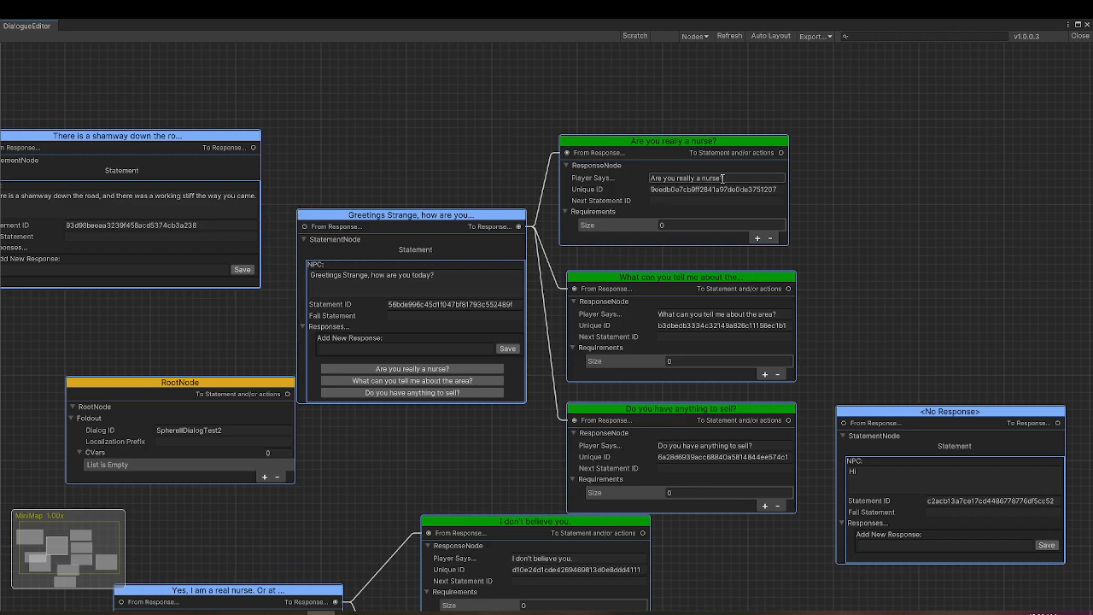
{"action": "middle_click_drag", "start_coordinate": [346, 523], "coordinate": [422, 248]}
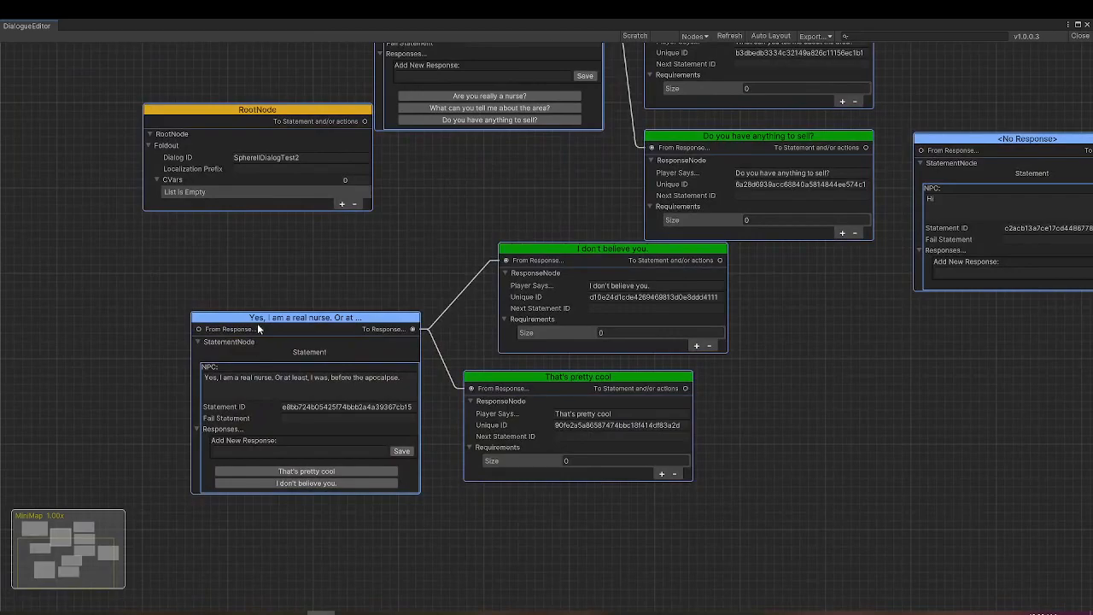
{"action": "left_click_drag", "start_coordinate": [257, 320], "coordinate": [840, 208]}
{"action": "middle_click_drag", "start_coordinate": [967, 426], "coordinate": [513, 299]}
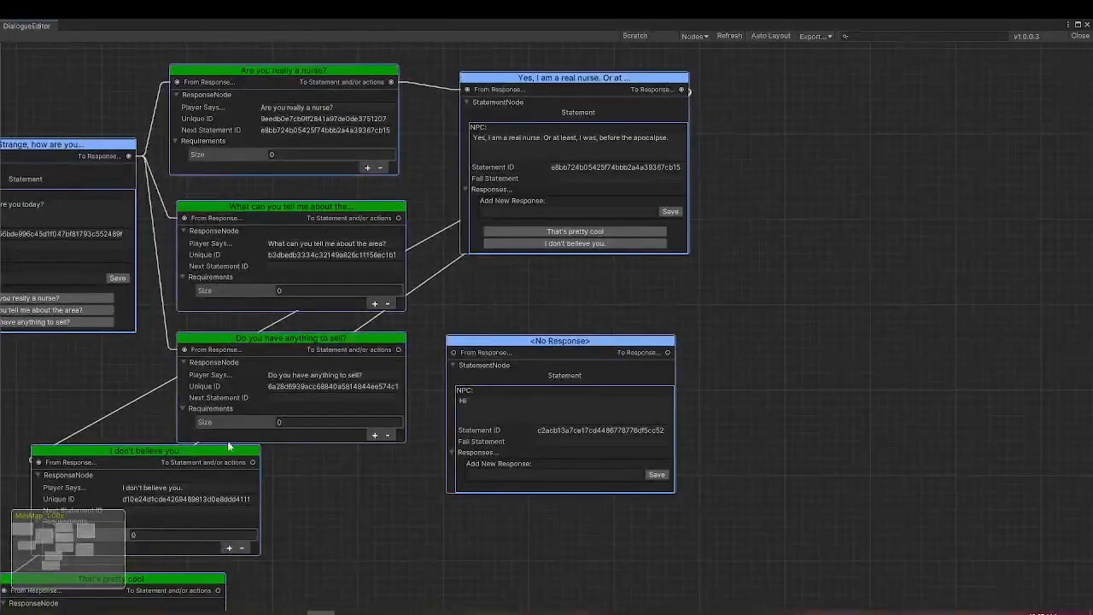
{"action": "left_click_drag", "start_coordinate": [191, 454], "coordinate": [896, 90]}
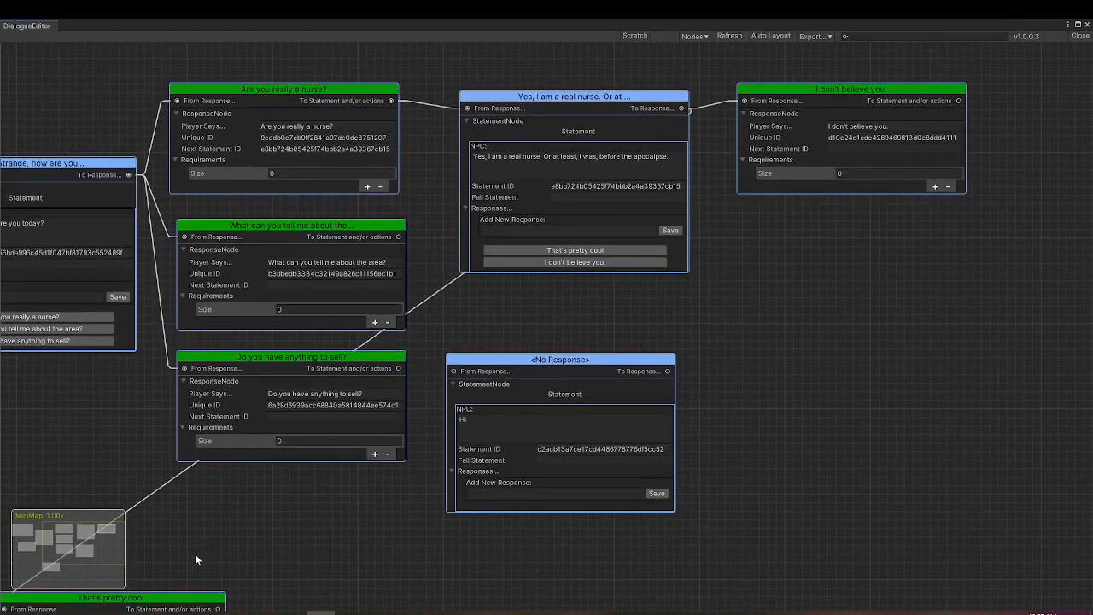
{"action": "left_click_drag", "start_coordinate": [197, 598], "coordinate": [934, 223]}
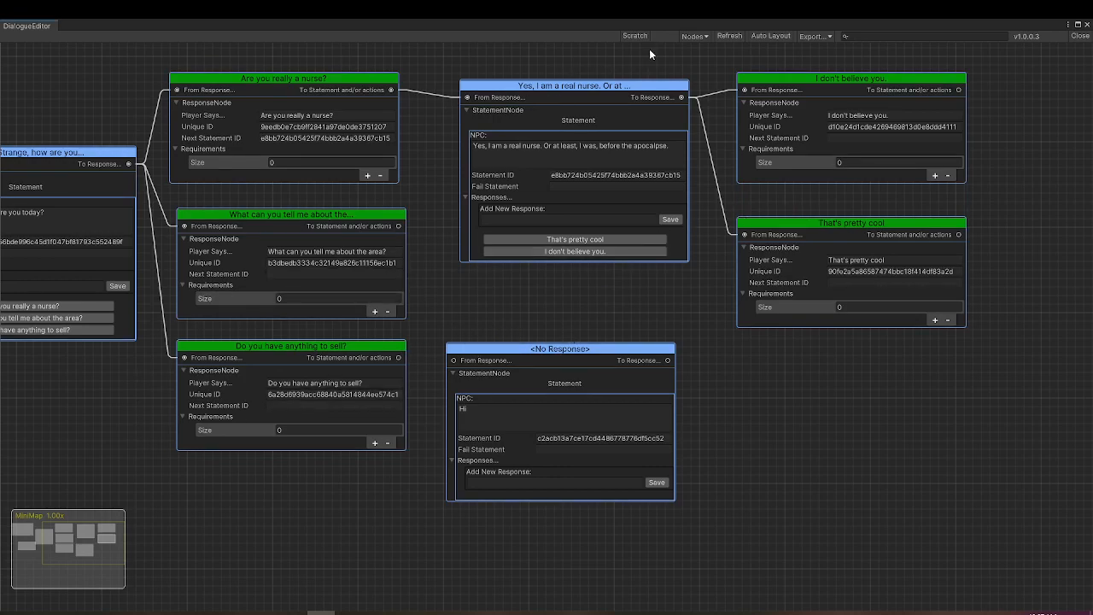
- Locate the "There is a shamway down the road" statement and link "What can you tell me about the area?" to it
{"action": "left_click", "coordinate": [705, 36]}
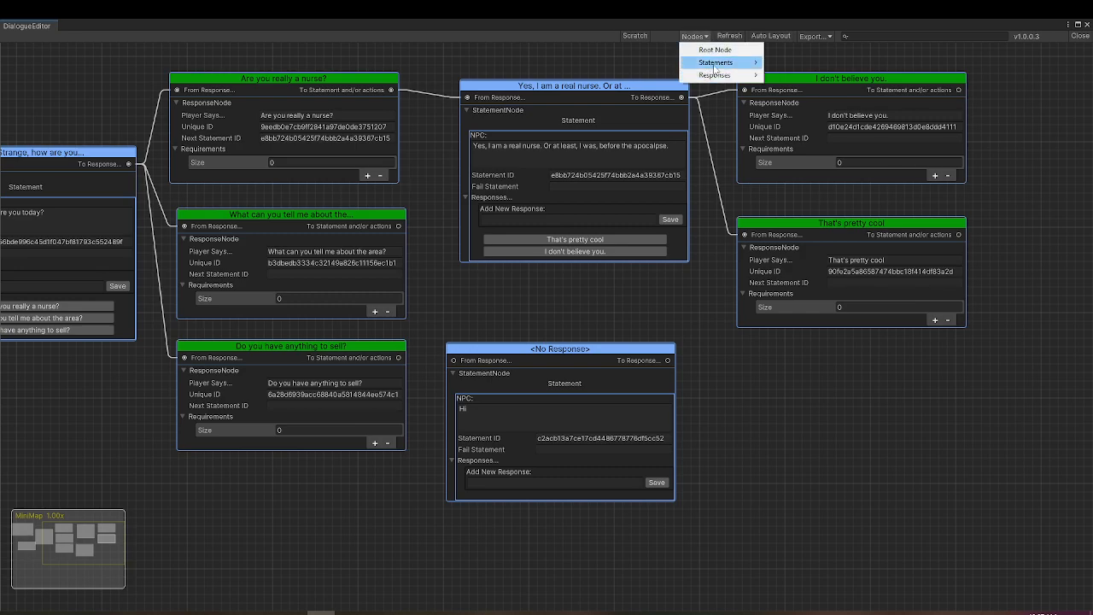
{"action": "mouse_move", "coordinate": [718, 63]}
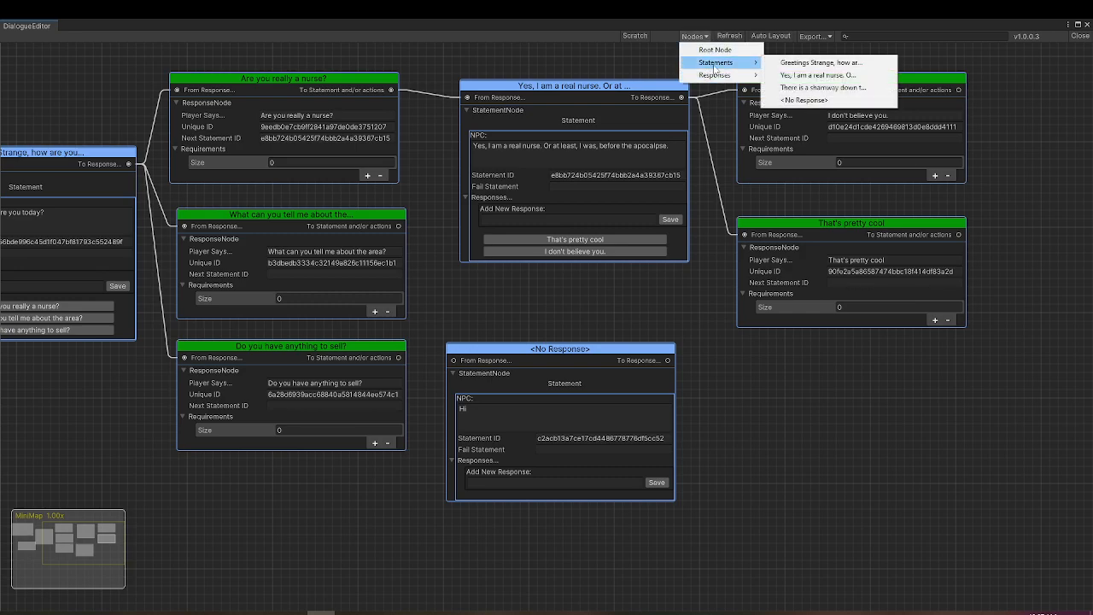
{"action": "left_click", "coordinate": [844, 87]}
{"action": "left_click_drag", "start_coordinate": [497, 254], "coordinate": [608, 276]}
{"action": "left_click_drag", "start_coordinate": [493, 319], "coordinate": [452, 475]}
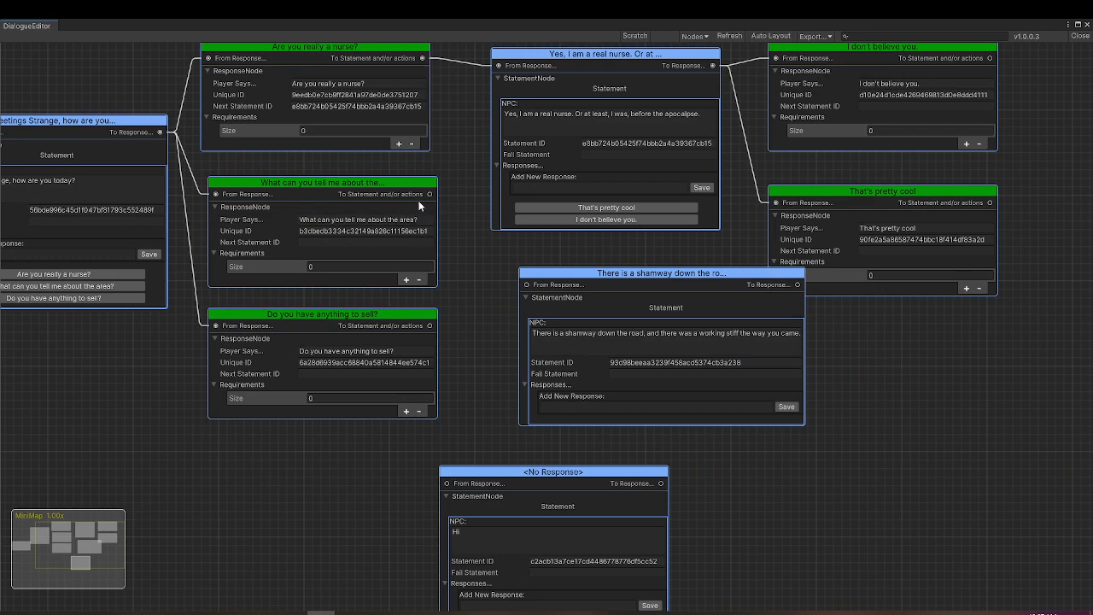
{"action": "left_click_drag", "start_coordinate": [431, 194], "coordinate": [526, 285]}
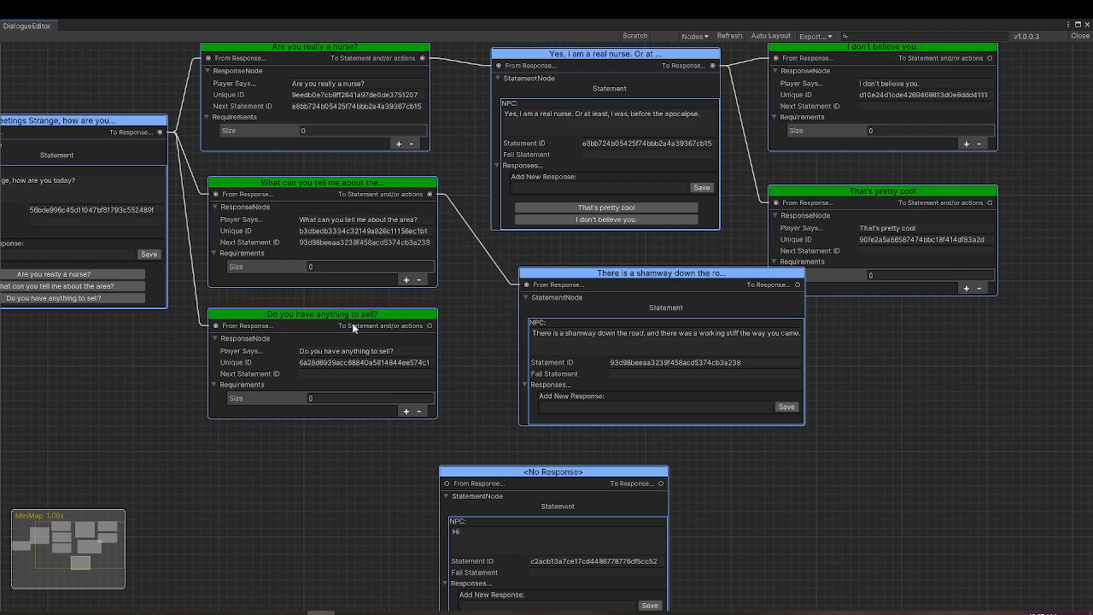
- Delete the unlinked "Hi" statement node titled <No Response>
{"action": "left_click_drag", "start_coordinate": [532, 471], "coordinate": [631, 449]}
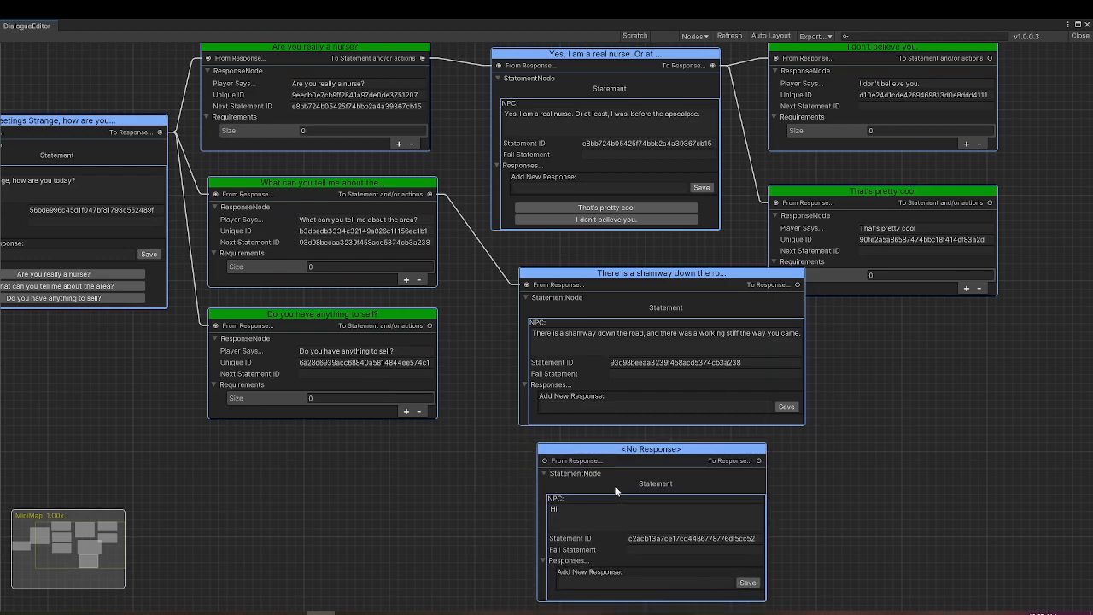
{"action": "right_click", "coordinate": [680, 457]}
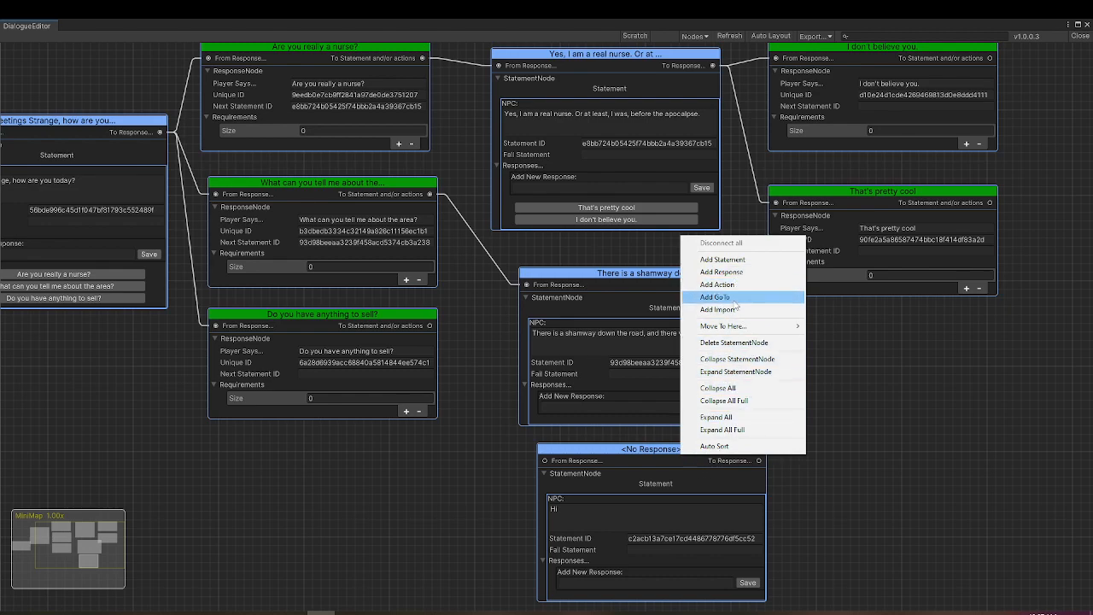
{"action": "left_click", "coordinate": [746, 342]}
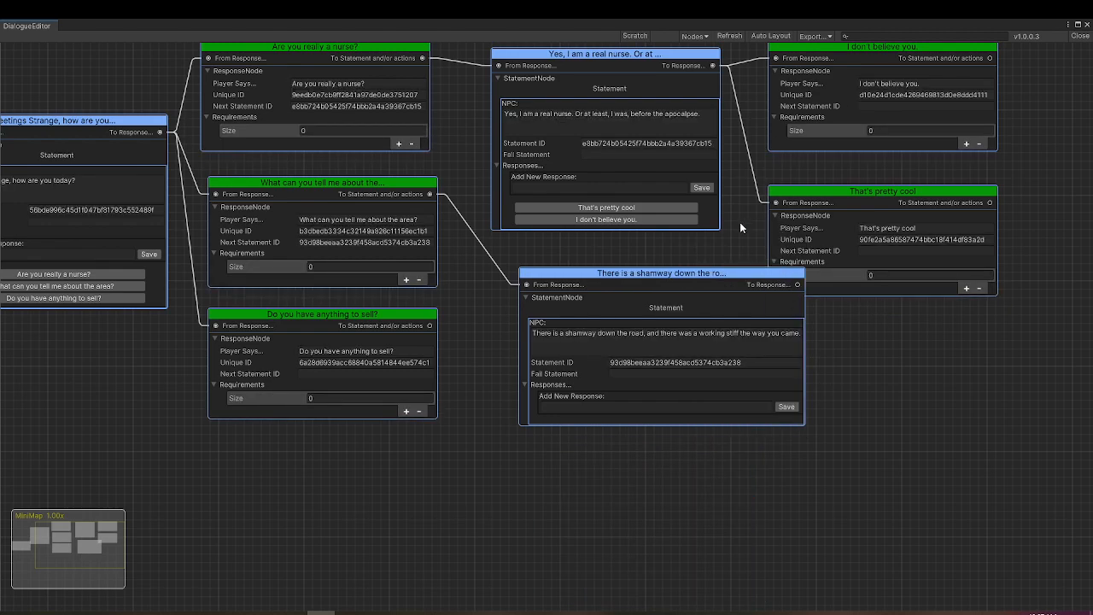
- Link the root node to the greeting statement and align the shamway and nurse statements with their linked responses
{"action": "left_click_drag", "start_coordinate": [702, 275], "coordinate": [642, 269]}
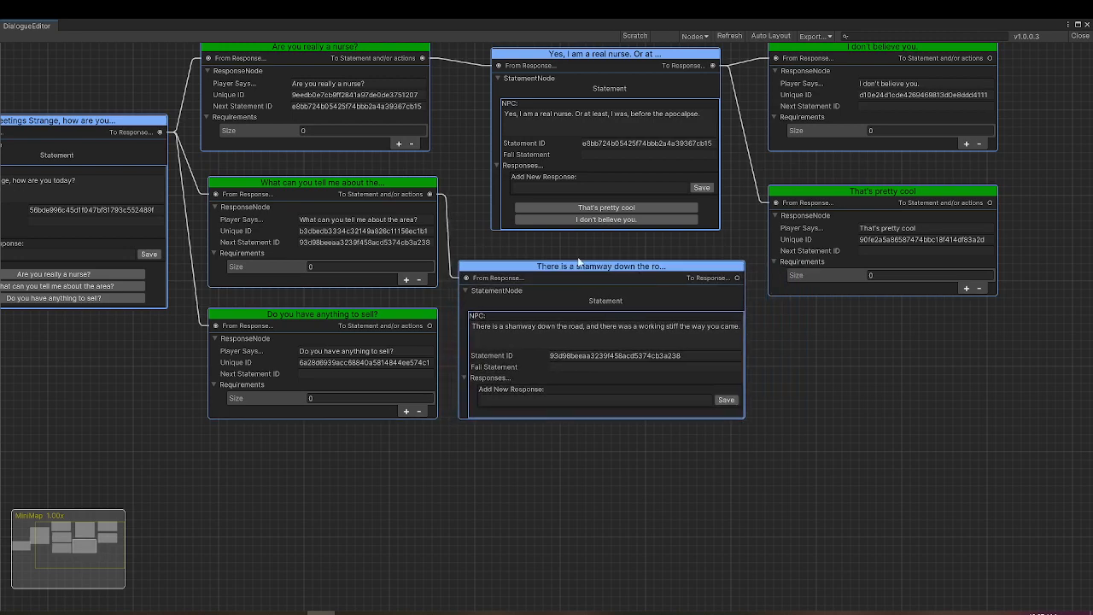
{"action": "scroll", "coordinate": [482, 232], "scroll_direction": "down", "scroll_amount": 3}
{"action": "left_click_drag", "start_coordinate": [89, 269], "coordinate": [131, 167]}
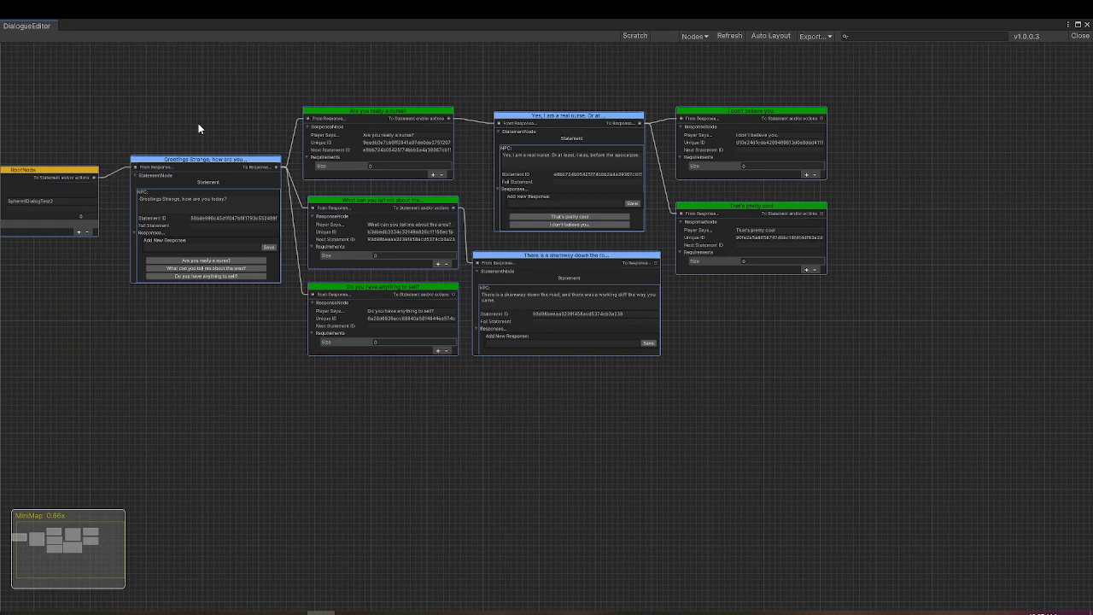
{"action": "left_click_drag", "start_coordinate": [597, 124], "coordinate": [570, 126]}
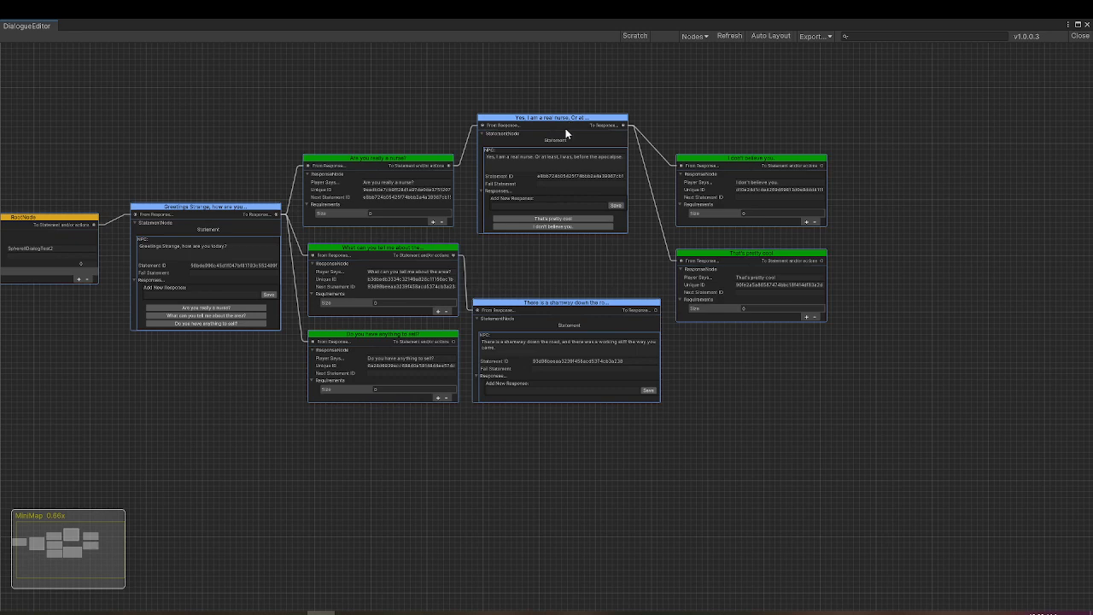
{"action": "left_click_drag", "start_coordinate": [553, 119], "coordinate": [558, 158]}
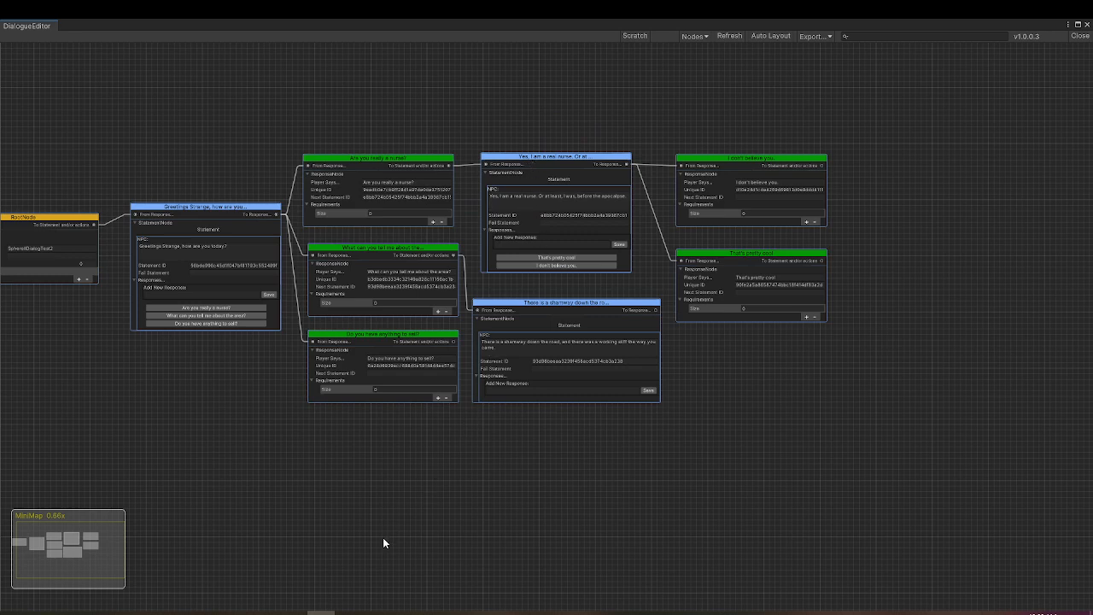
- Switch to Notepad++ and review the longer nurse conversation drafts in the new 2 and new 1 documents
{"action": "left_click", "coordinate": [293, 614]}
{"action": "left_click", "coordinate": [164, 251]}
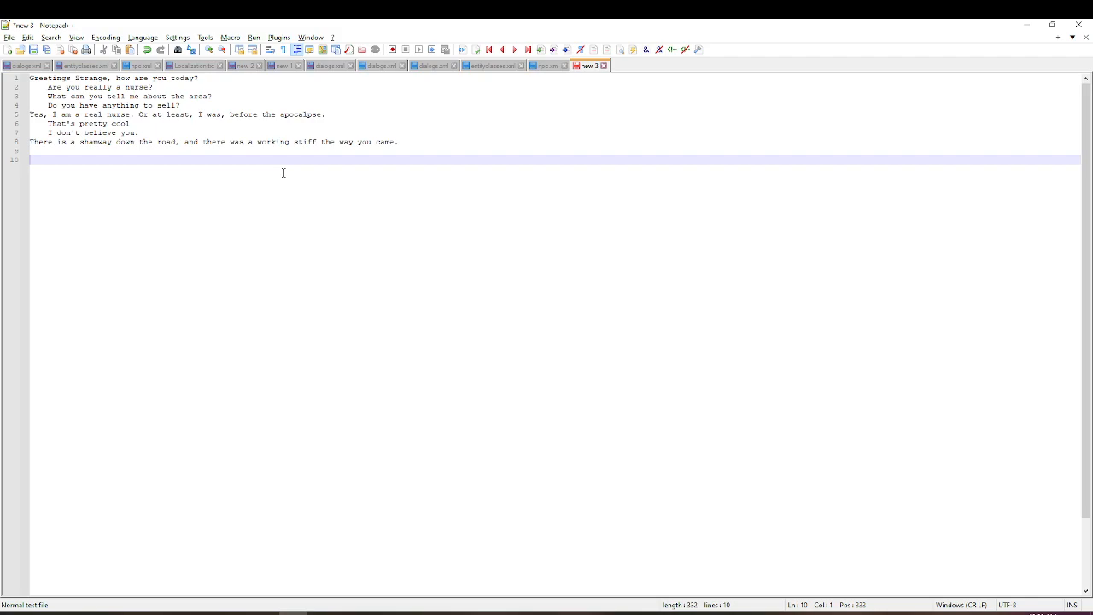
{"action": "left_click", "coordinate": [245, 66]}
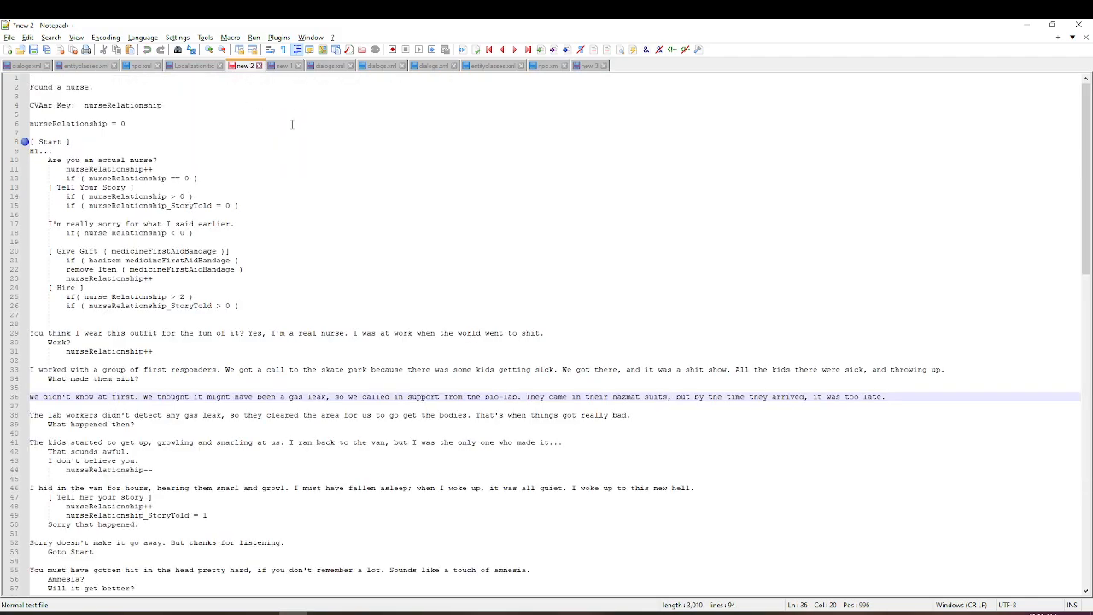
{"action": "left_click", "coordinate": [286, 66]}
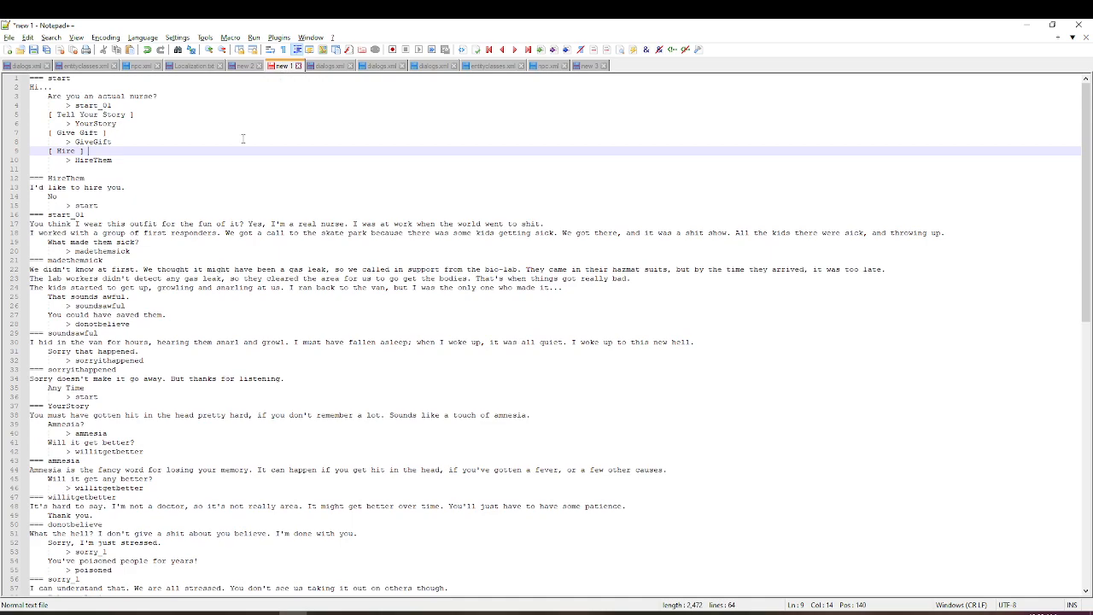
{"action": "left_click", "coordinate": [270, 178]}
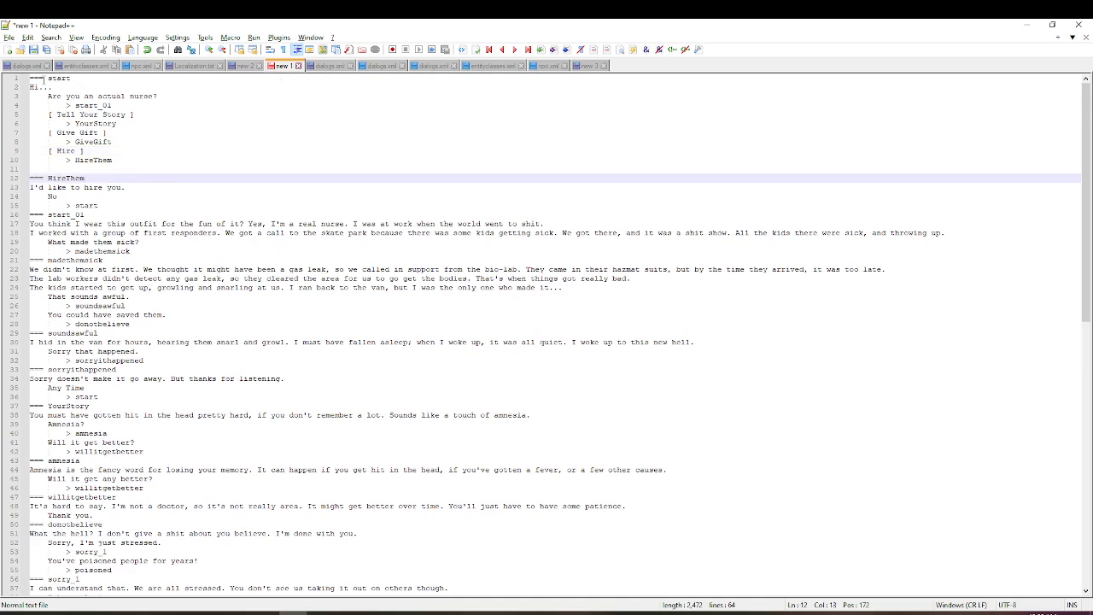
- Examine the === start label, the "Are you an actual nurse?" response and its > start_01 link in the new 1 script
{"action": "left_click_drag", "start_coordinate": [27, 78], "coordinate": [88, 79]}
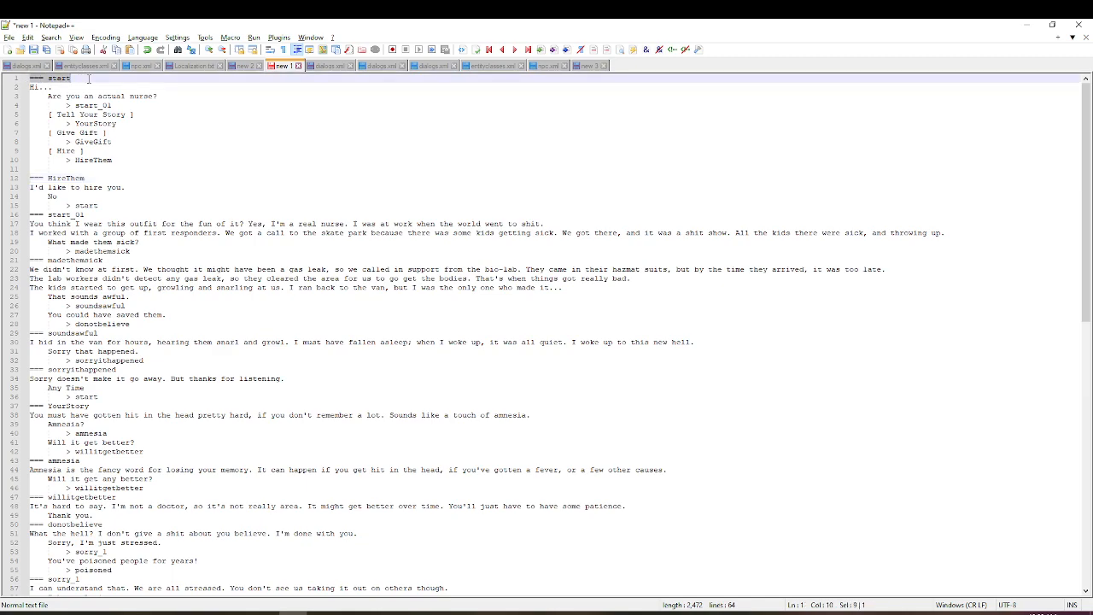
{"action": "left_click", "coordinate": [125, 80]}
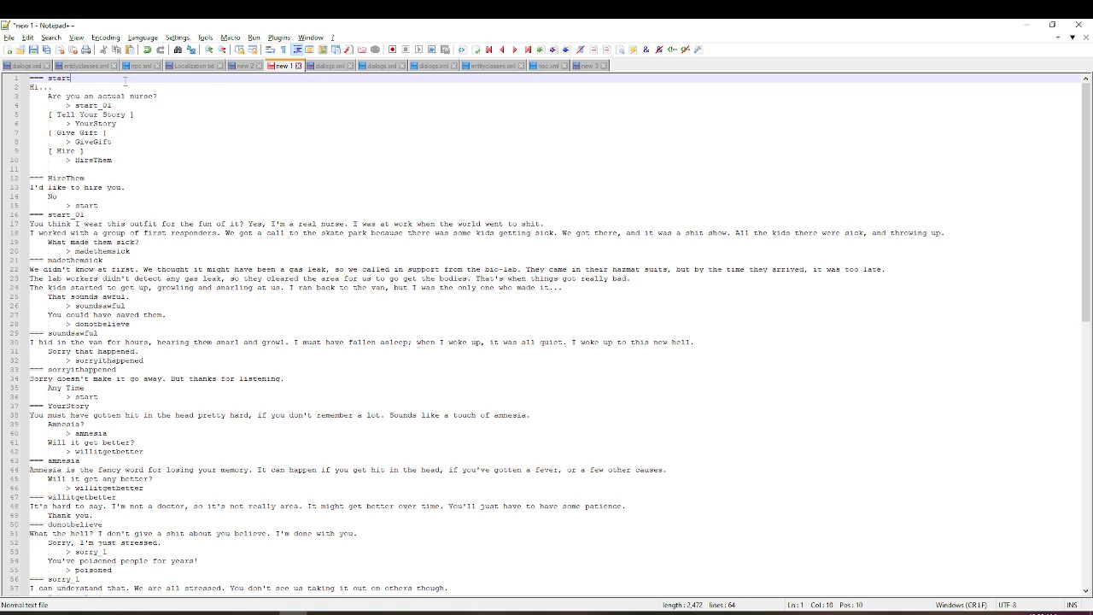
{"action": "left_click_drag", "start_coordinate": [32, 97], "coordinate": [200, 99]}
{"action": "left_click", "coordinate": [59, 96]}
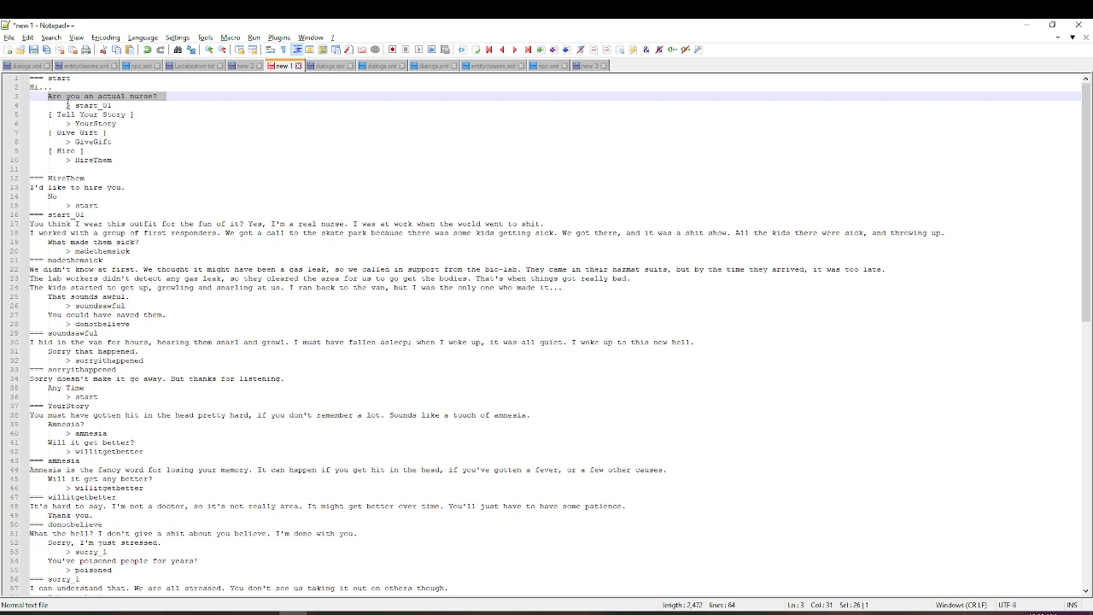
{"action": "left_click", "coordinate": [151, 108]}
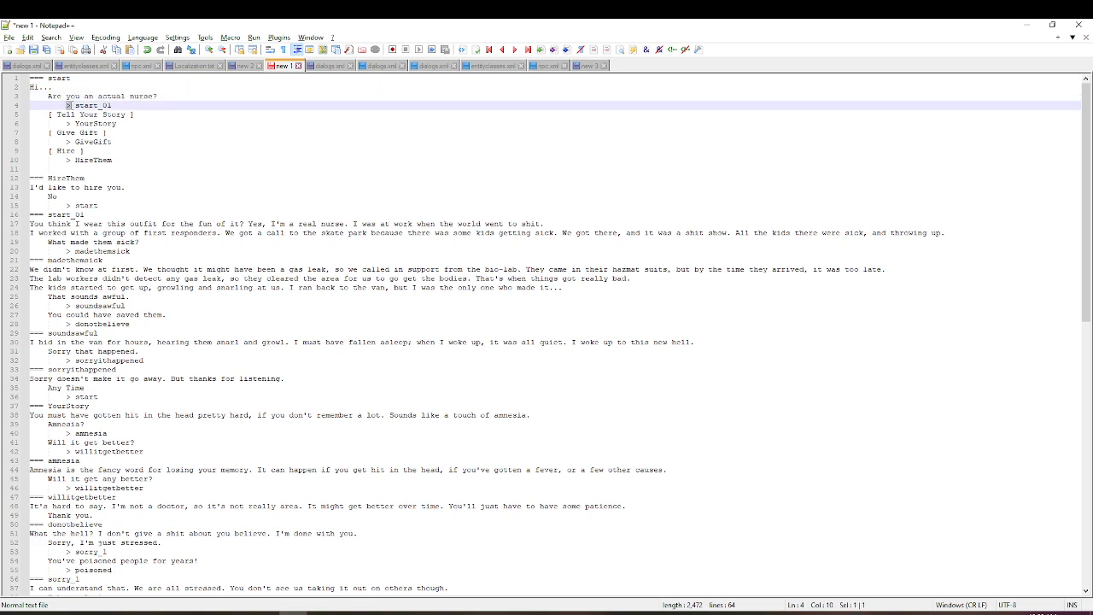
{"action": "double_click", "coordinate": [94, 106]}
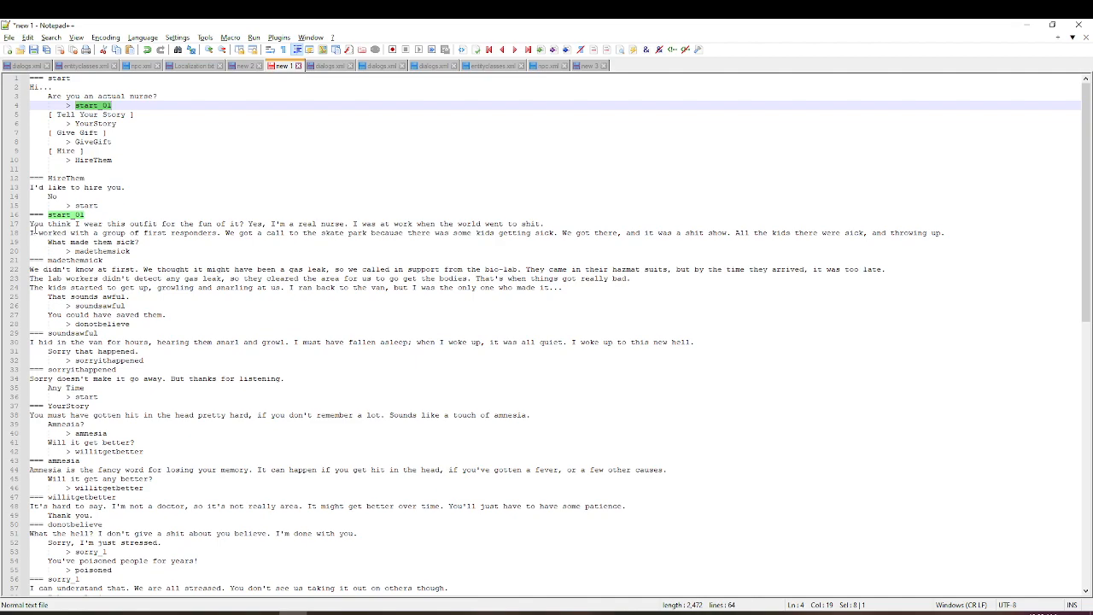
- Examine the two statement lines under the start_01 label and the > start link under HireThem's "No" response
{"action": "left_click_drag", "start_coordinate": [30, 223], "coordinate": [968, 230]}
{"action": "left_click", "coordinate": [774, 214]}
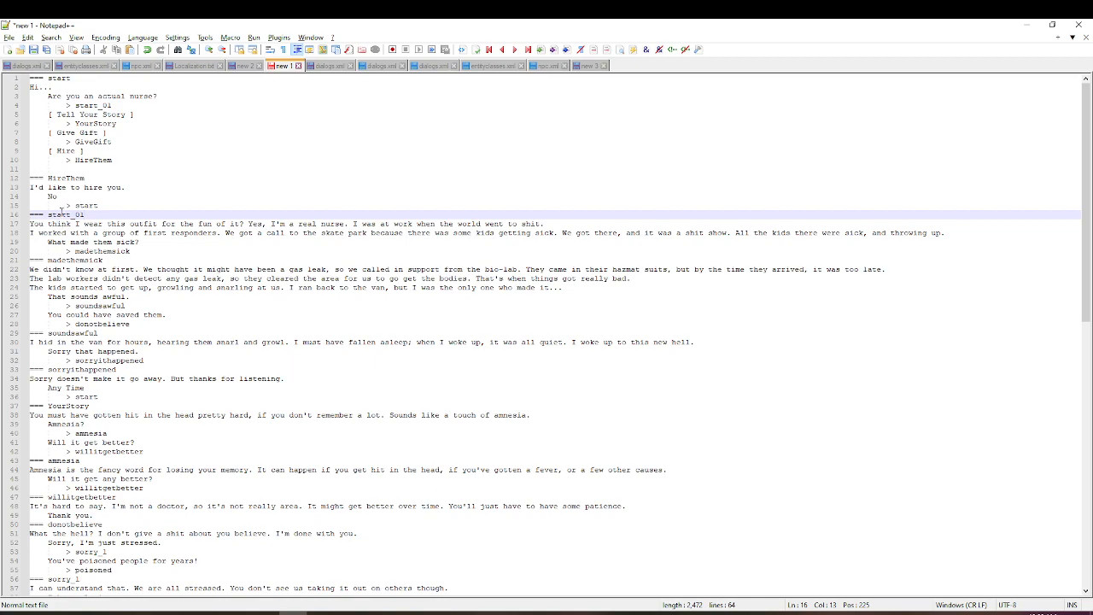
{"action": "left_click_drag", "start_coordinate": [66, 206], "coordinate": [103, 206]}
{"action": "left_click", "coordinate": [104, 206]}
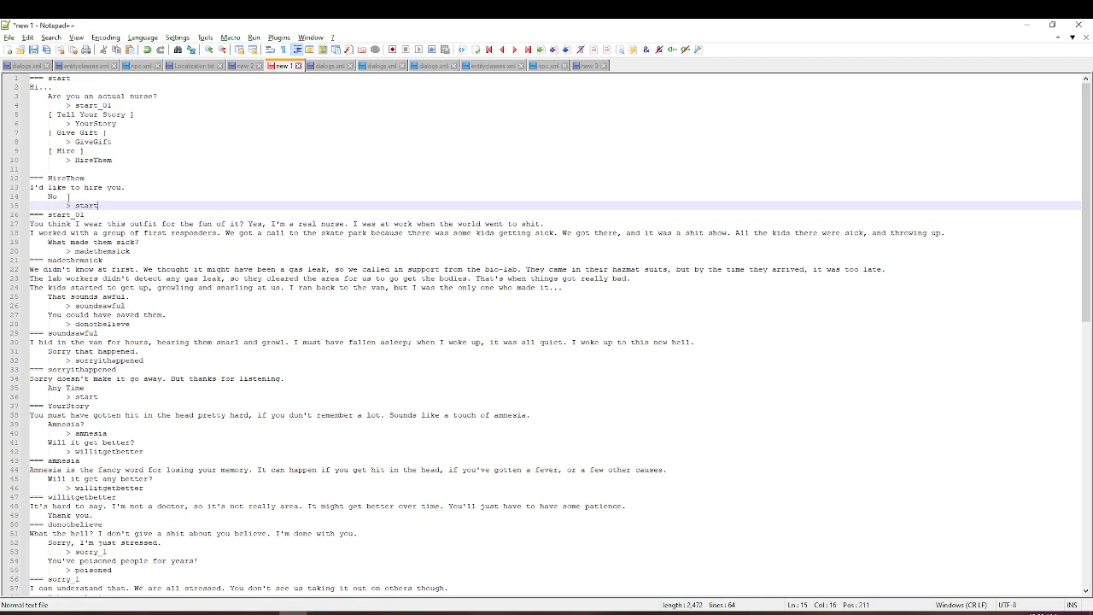
{"action": "left_click", "coordinate": [232, 167]}
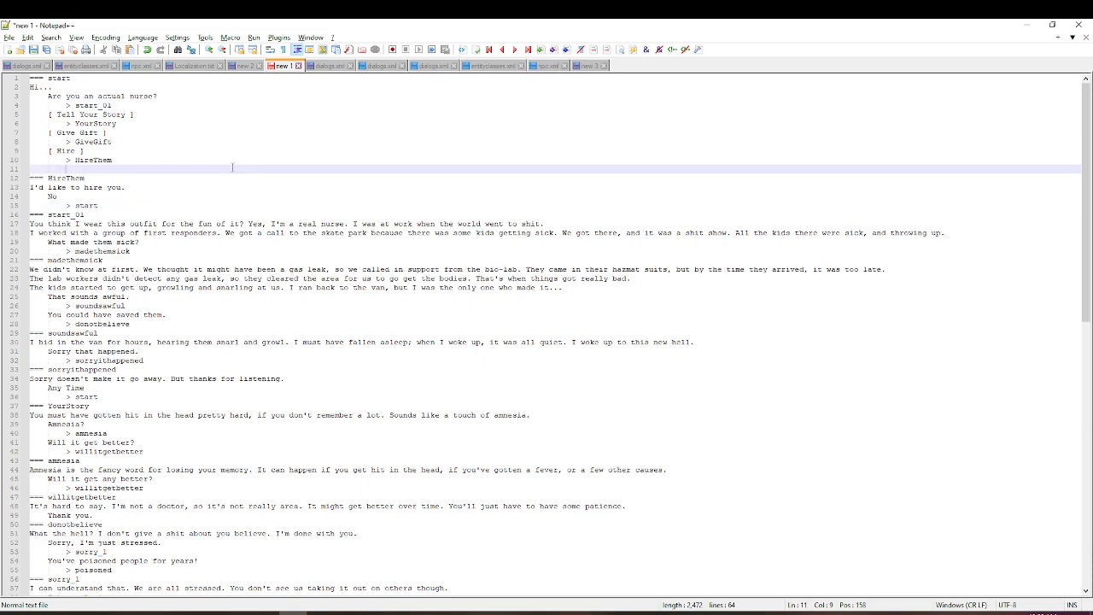
- Copy the entire nurse script from the new 1 document and switch to Unity's dialogue editor
{"action": "scroll", "coordinate": [342, 256], "scroll_direction": "down", "scroll_amount": 6}
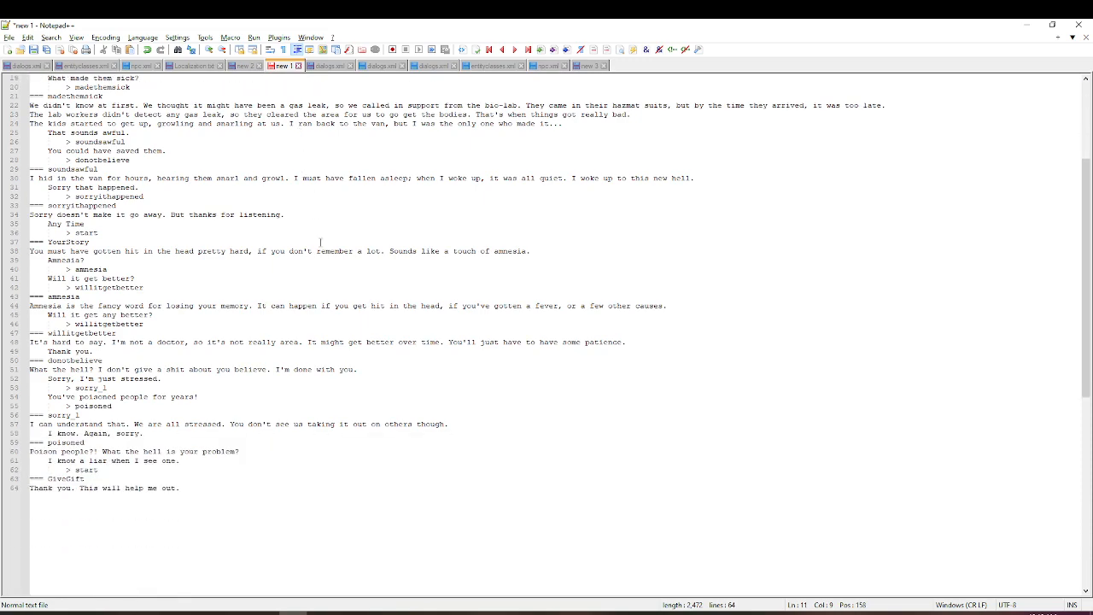
{"action": "left_click", "coordinate": [354, 305]}
{"action": "key", "text": "ctrl+a"}
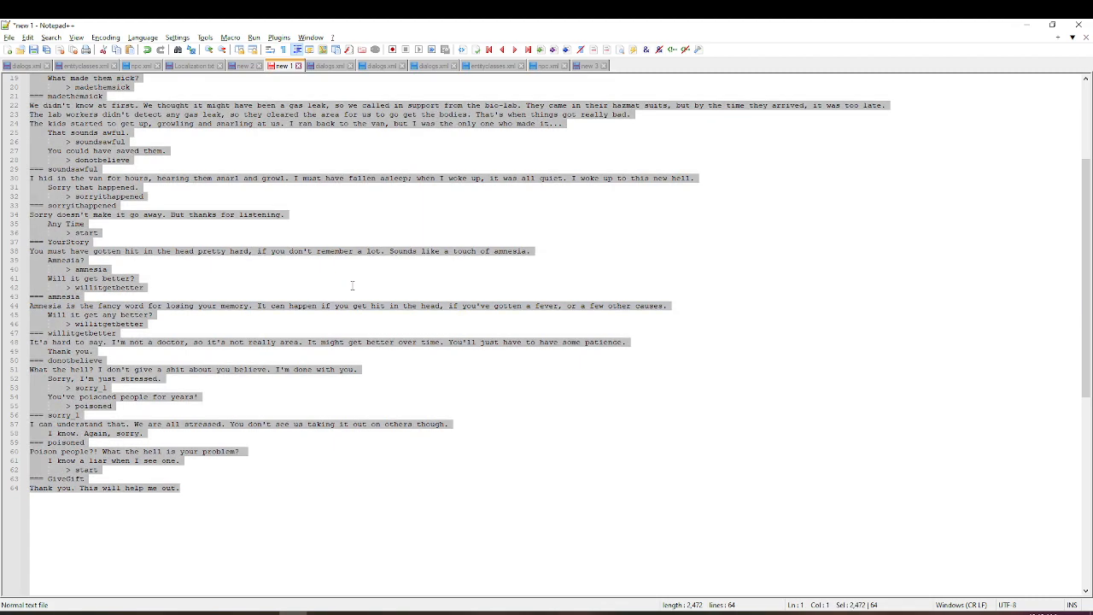
{"action": "key", "text": "alt+Tab"}
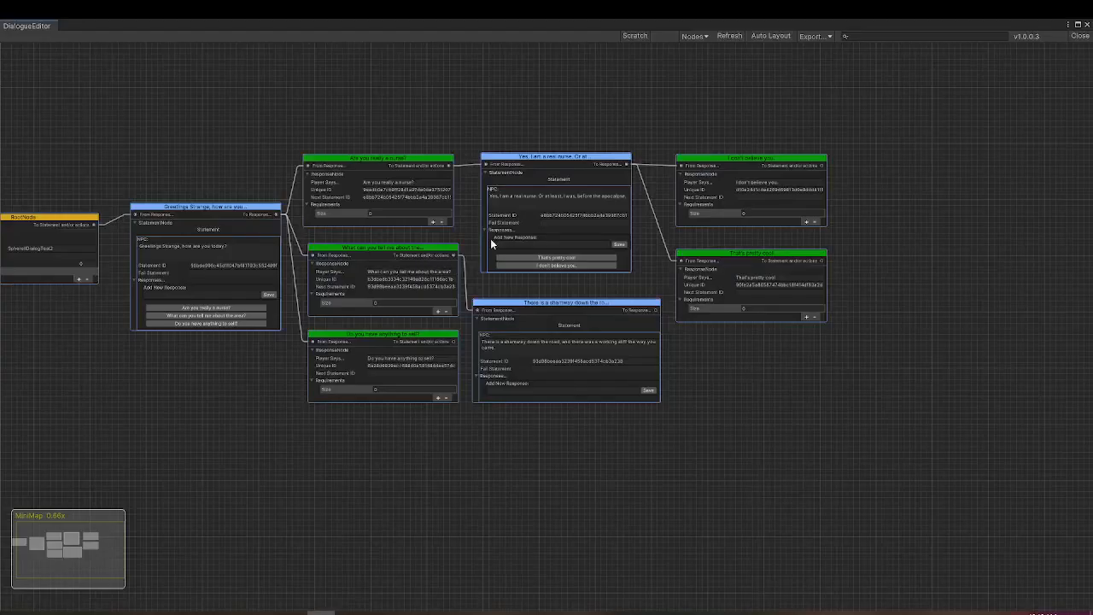
- Close the current graph and create a new dialog graph named SphereIIDialogTest3 in the My Dialogs folder
{"action": "left_click", "coordinate": [1078, 36]}
{"action": "right_click", "coordinate": [153, 426]}
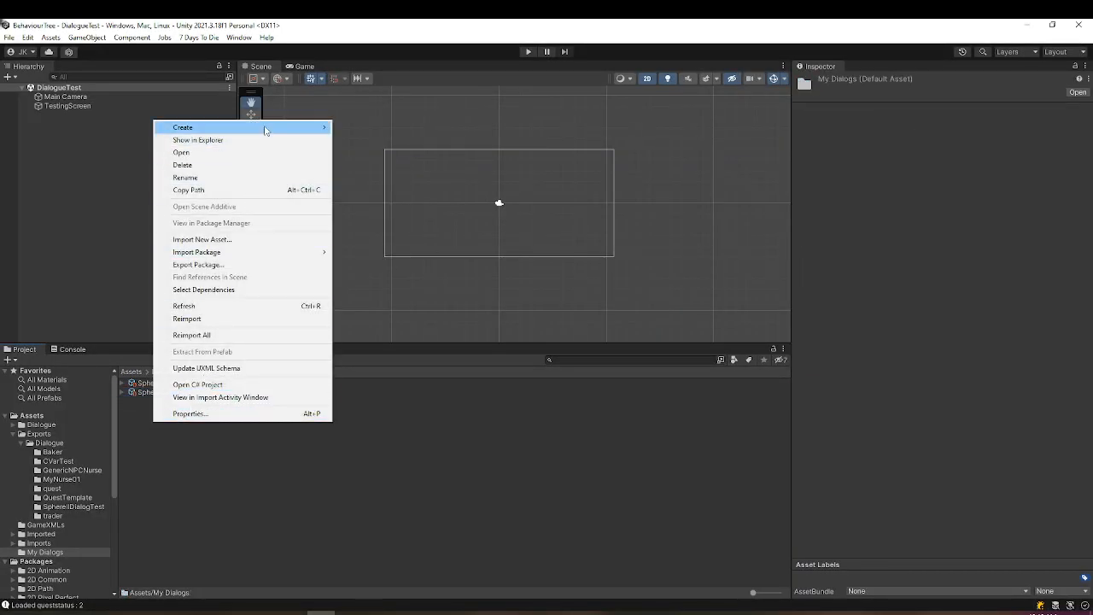
{"action": "mouse_move", "coordinate": [257, 127]}
{"action": "left_click", "coordinate": [447, 91]}
{"action": "type", "text": "Soo"}
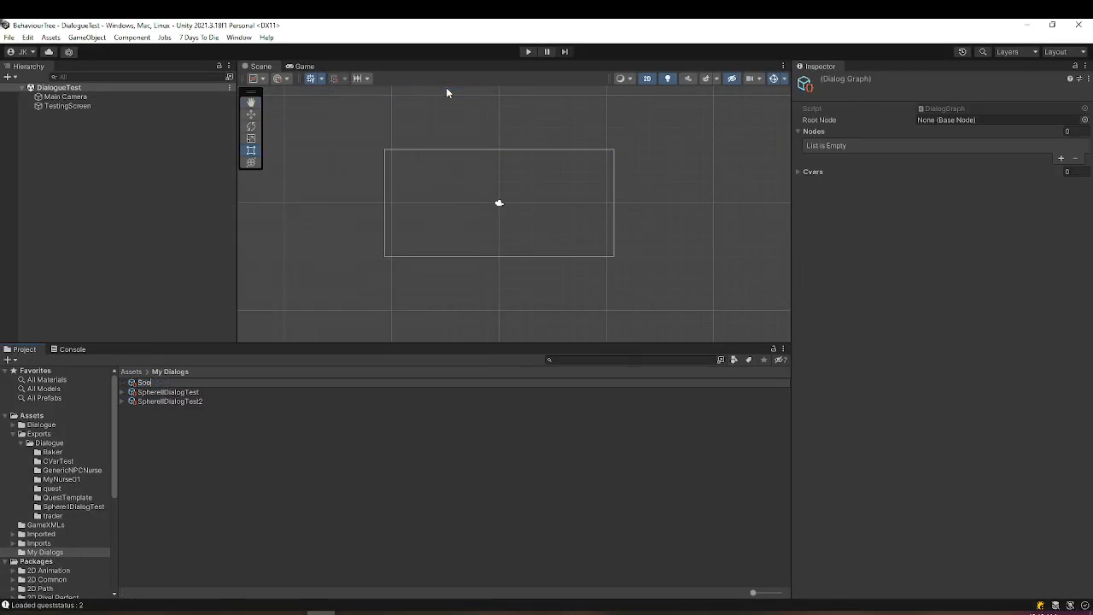
{"action": "key", "text": "BackSpace"}
{"action": "key", "text": "BackSpace"}
{"action": "type", "text": "phereIIDialogTest3"}
{"action": "key", "text": "Return"}
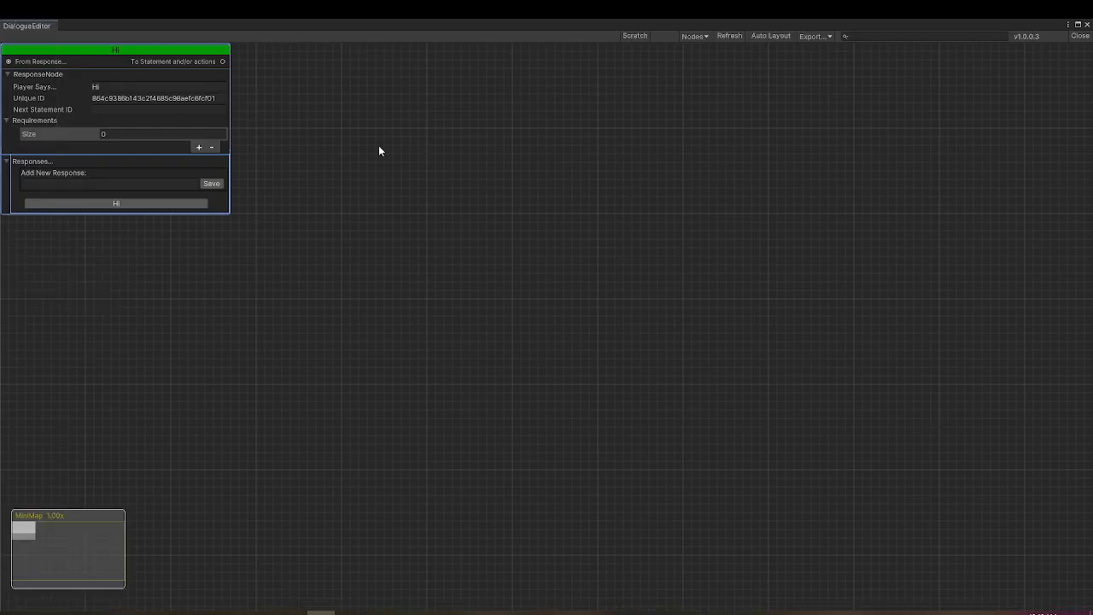
- Auto-arrange the new graph's default nodes and delete the "Hello there" statement and "Hi" response, keeping only the root node
{"action": "left_click", "coordinate": [777, 37]}
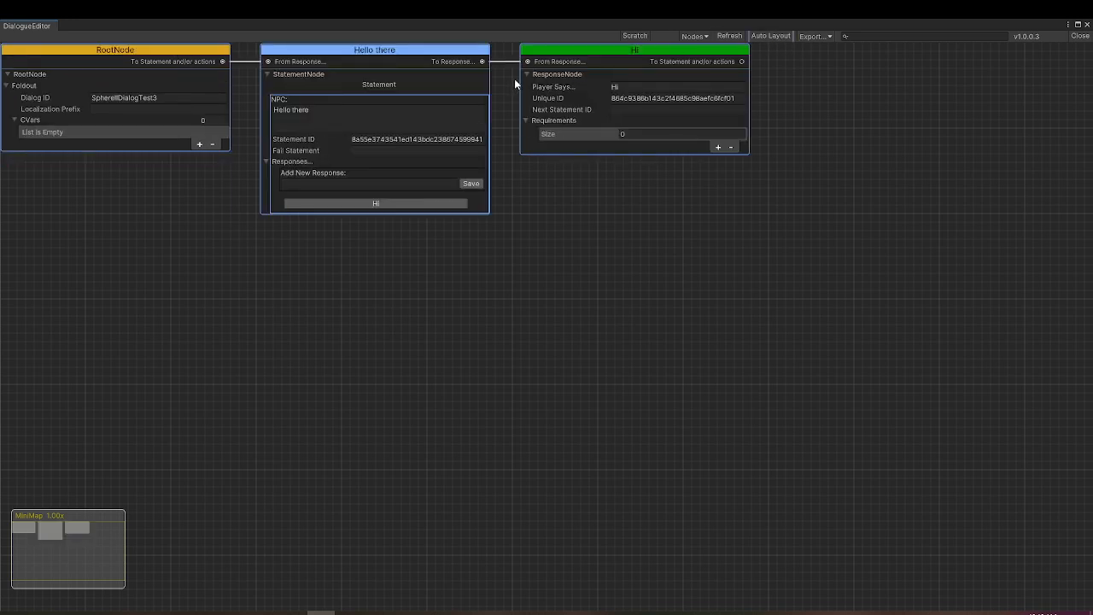
{"action": "key", "text": "Delete"}
{"action": "left_click", "coordinate": [462, 52]}
{"action": "key", "text": "Delete"}
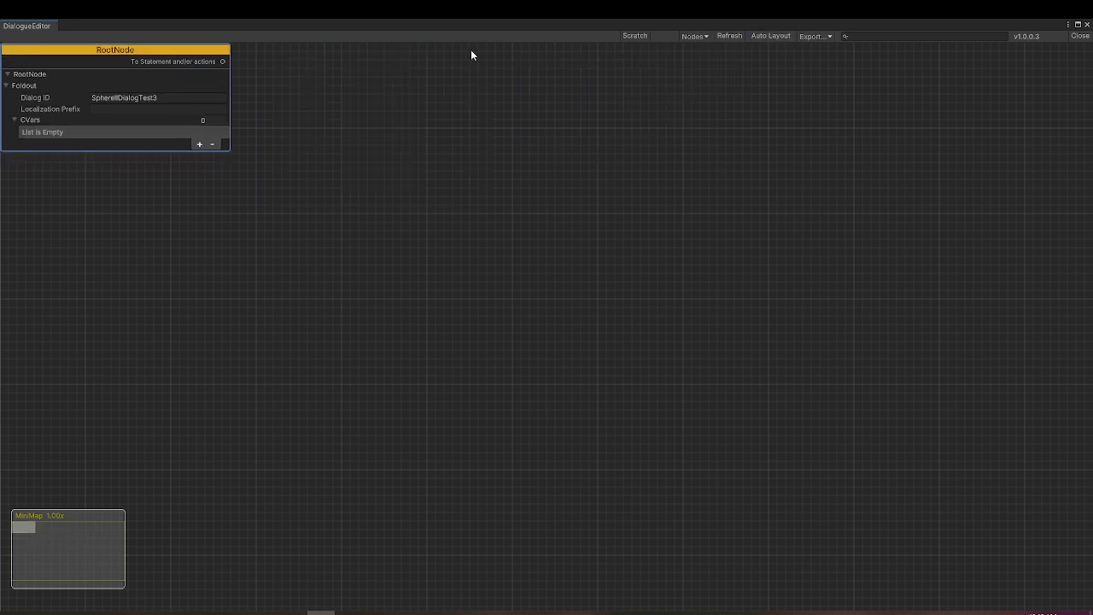
- Generate nodes from the copied nurse script with Scratch
{"action": "left_click", "coordinate": [635, 36]}
{"action": "left_click", "coordinate": [336, 371]}
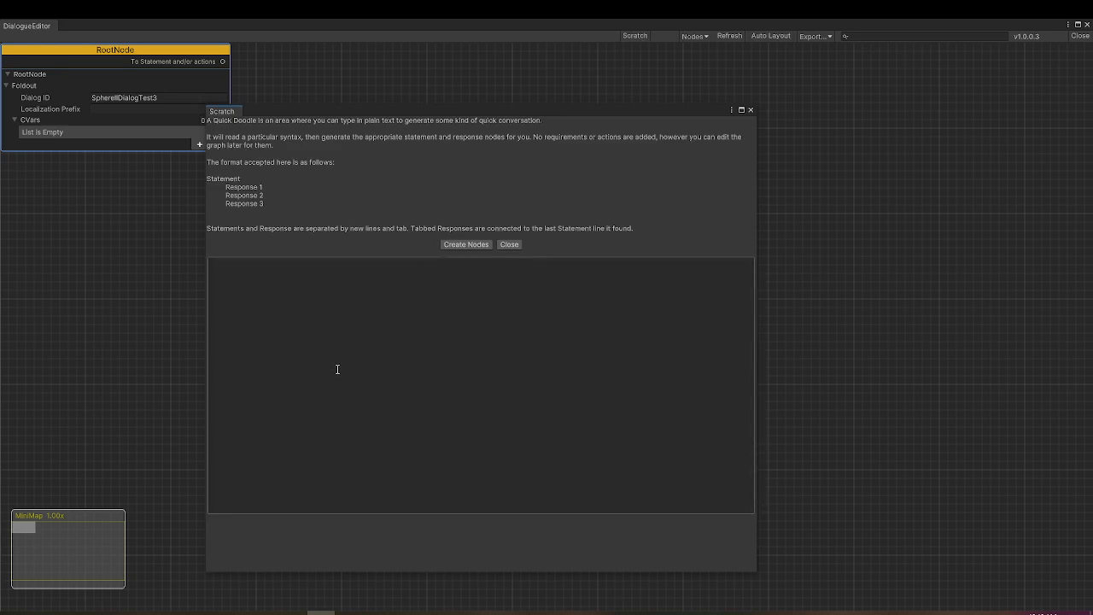
{"action": "key", "text": "ctrl+v"}
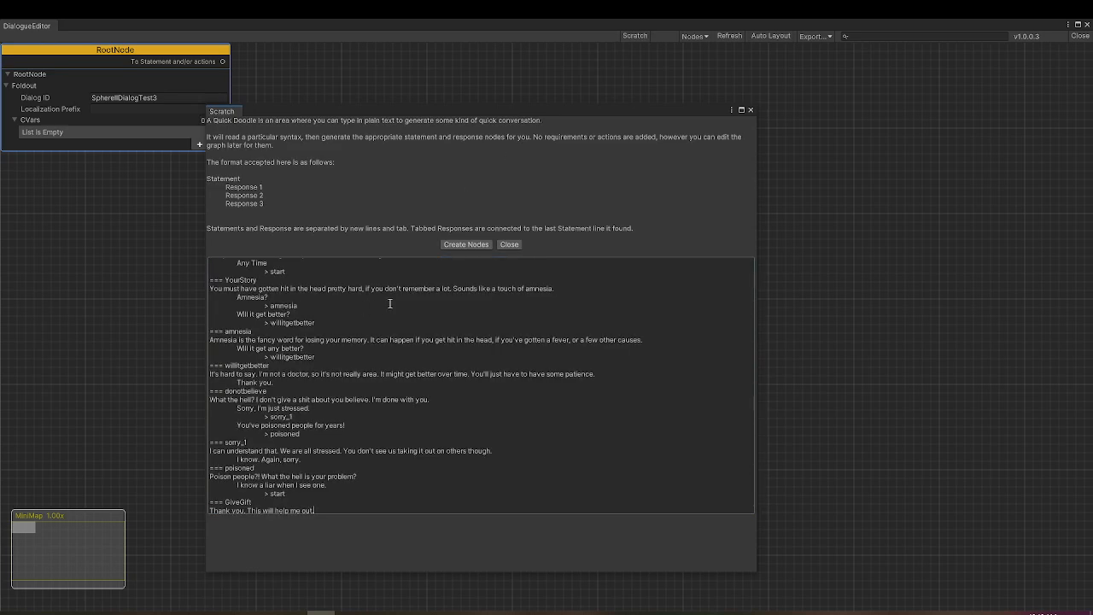
{"action": "left_click", "coordinate": [467, 245]}
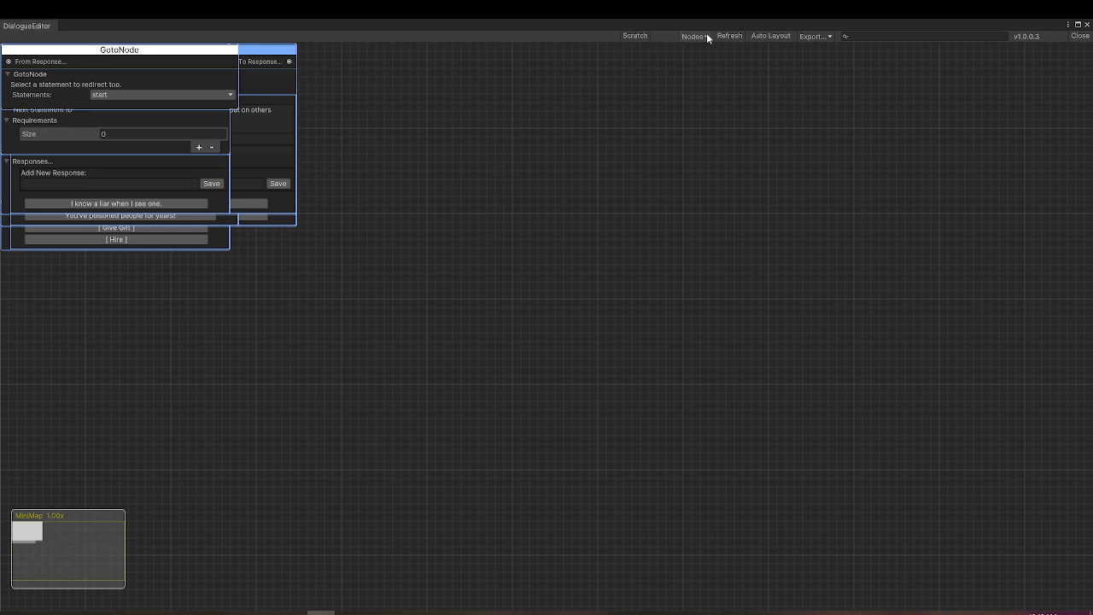
- Auto-arrange the generated nodes and review the linked conversation branches through to the end of the graph
{"action": "left_click", "coordinate": [769, 36]}
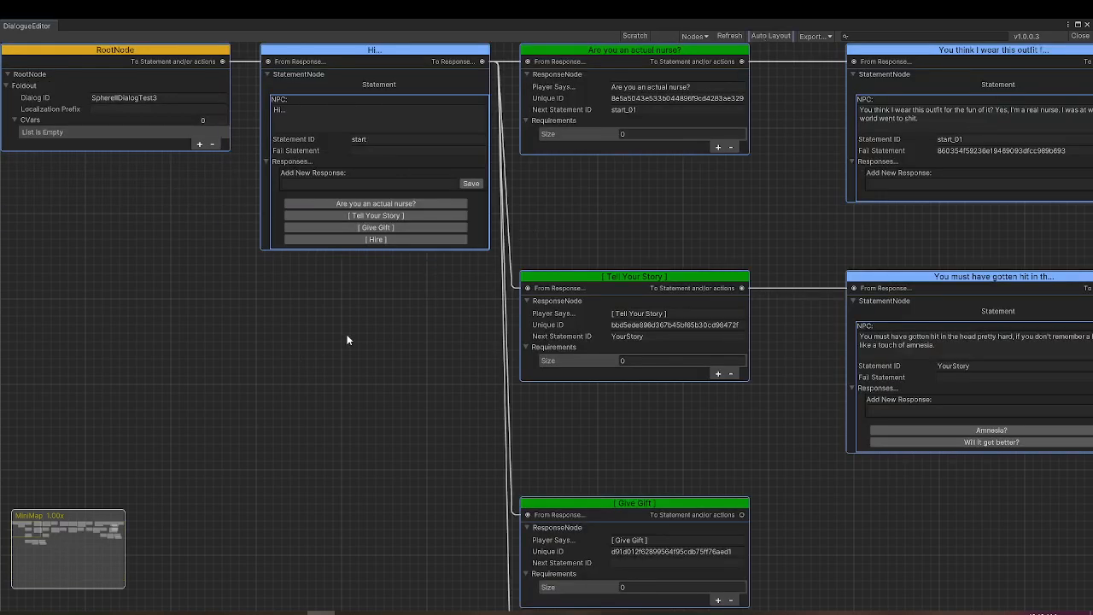
{"action": "scroll", "coordinate": [475, 310], "scroll_direction": "down", "scroll_amount": 5}
{"action": "middle_click_drag", "start_coordinate": [688, 423], "coordinate": [378, 344]}
{"action": "middle_click_drag", "start_coordinate": [837, 368], "coordinate": [566, 378]}
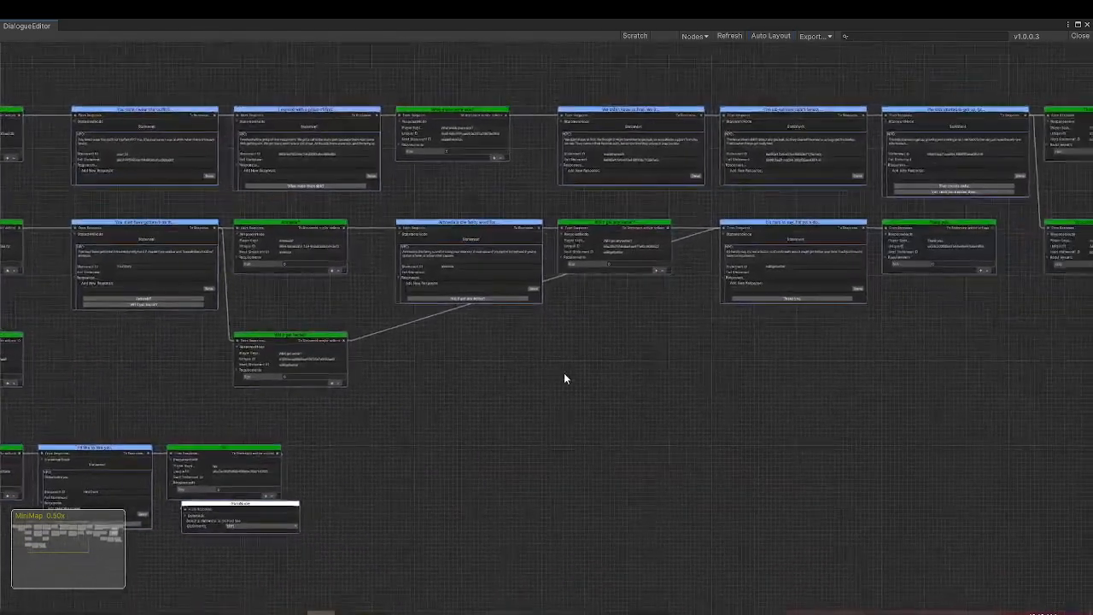
{"action": "middle_click_drag", "start_coordinate": [929, 376], "coordinate": [608, 392]}
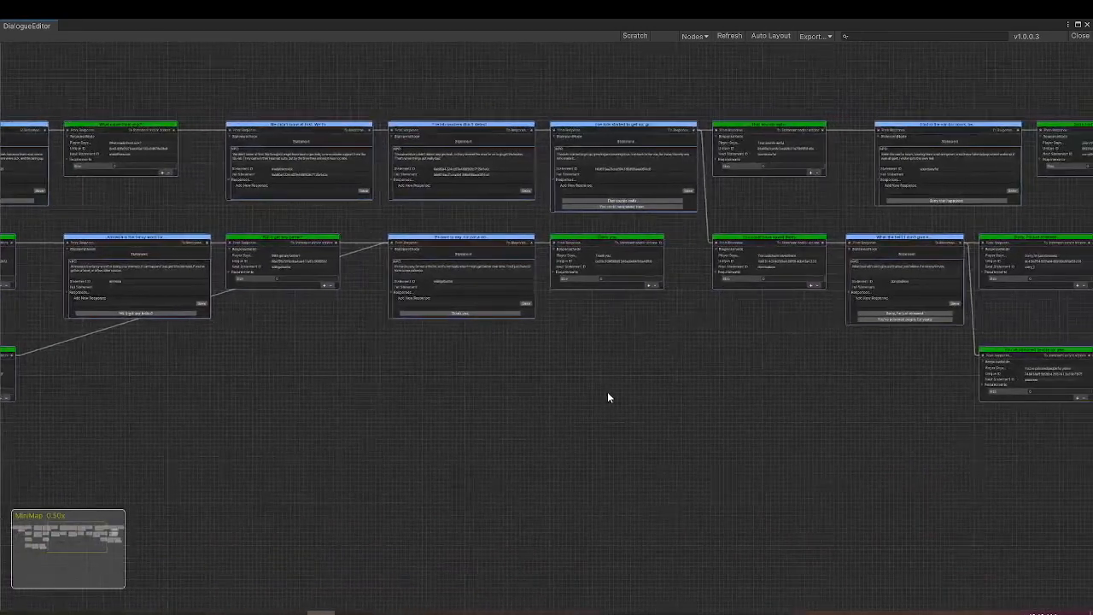
{"action": "middle_click_drag", "start_coordinate": [774, 368], "coordinate": [328, 342]}
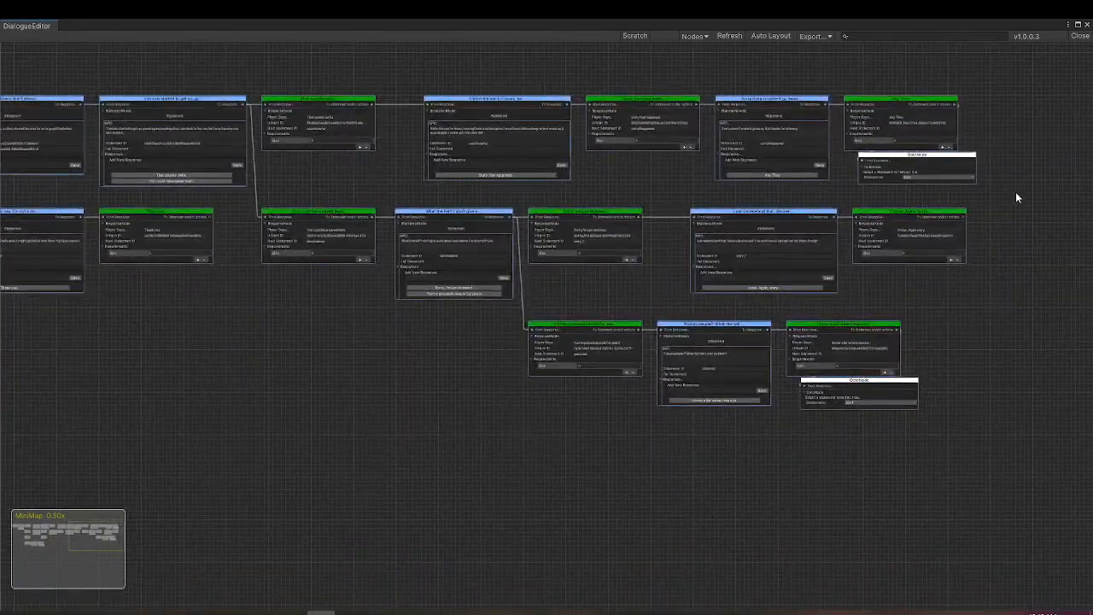
{"action": "middle_click_drag", "start_coordinate": [1023, 190], "coordinate": [618, 264]}
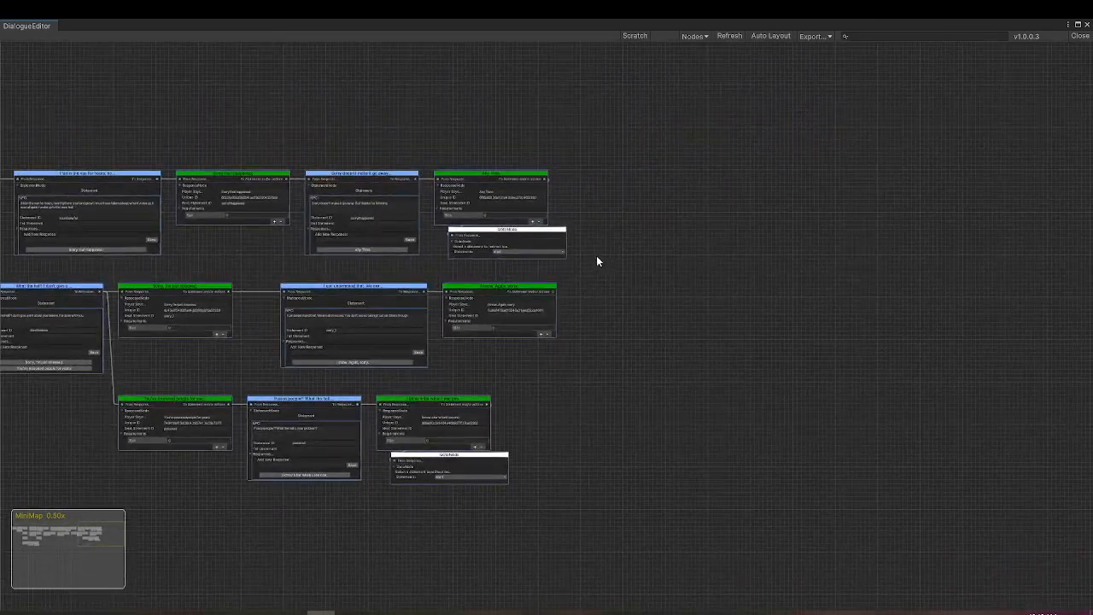
- Place the GotoNode beside the "Any Time" response and check which statements it can redirect to, keeping start
{"action": "scroll", "coordinate": [596, 261], "scroll_direction": "up", "scroll_amount": 5}
{"action": "left_click_drag", "start_coordinate": [465, 200], "coordinate": [676, 126]}
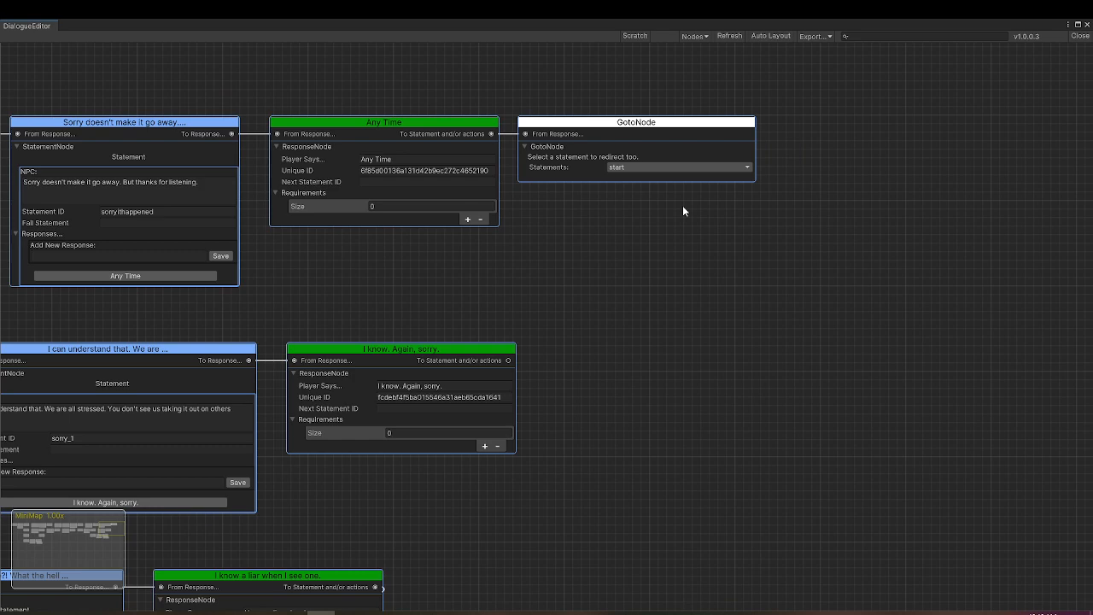
{"action": "left_click", "coordinate": [749, 170]}
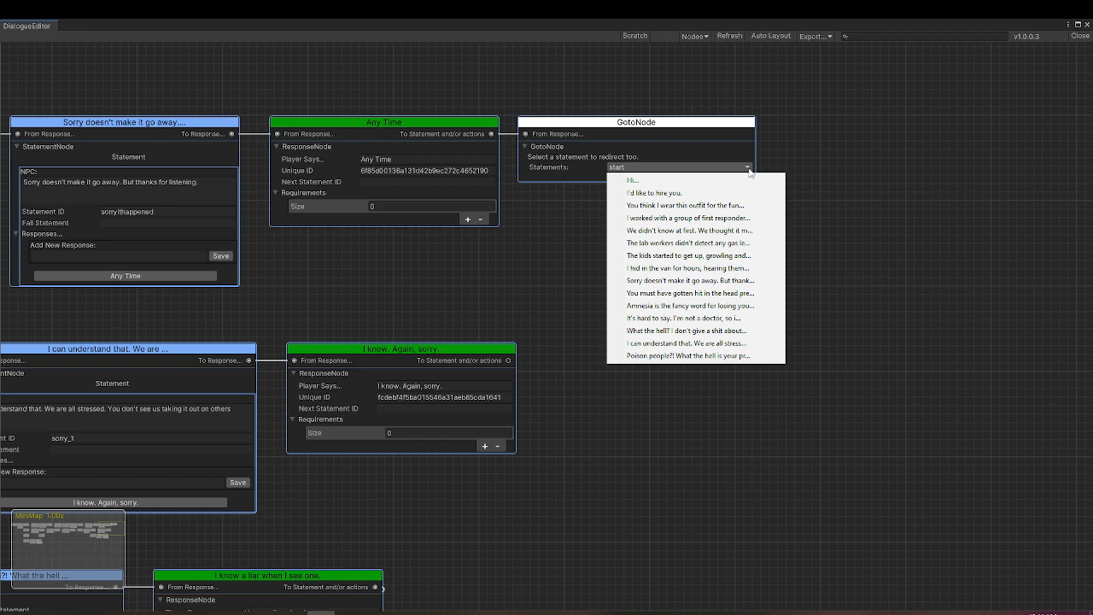
{"action": "left_click", "coordinate": [516, 212]}
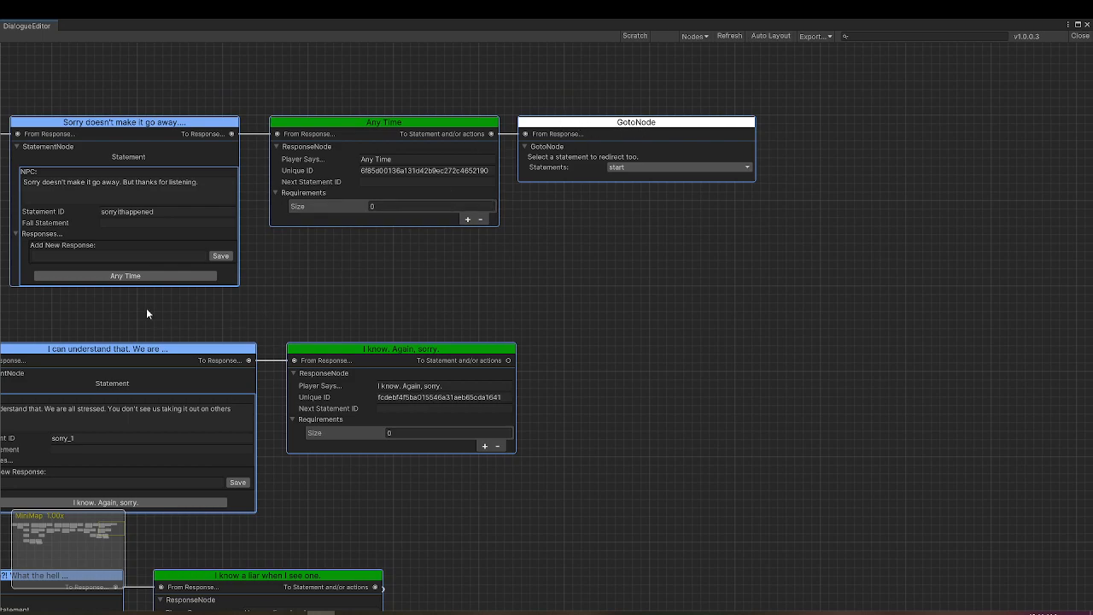
- Return to the start of the graph, add an empty requirement to the "Are you an actual nurse?" response and remove it
{"action": "scroll", "coordinate": [118, 314], "scroll_direction": "down", "scroll_amount": 3}
{"action": "middle_click_drag", "start_coordinate": [130, 287], "coordinate": [727, 109]}
{"action": "middle_click_drag", "start_coordinate": [229, 230], "coordinate": [437, 365]}
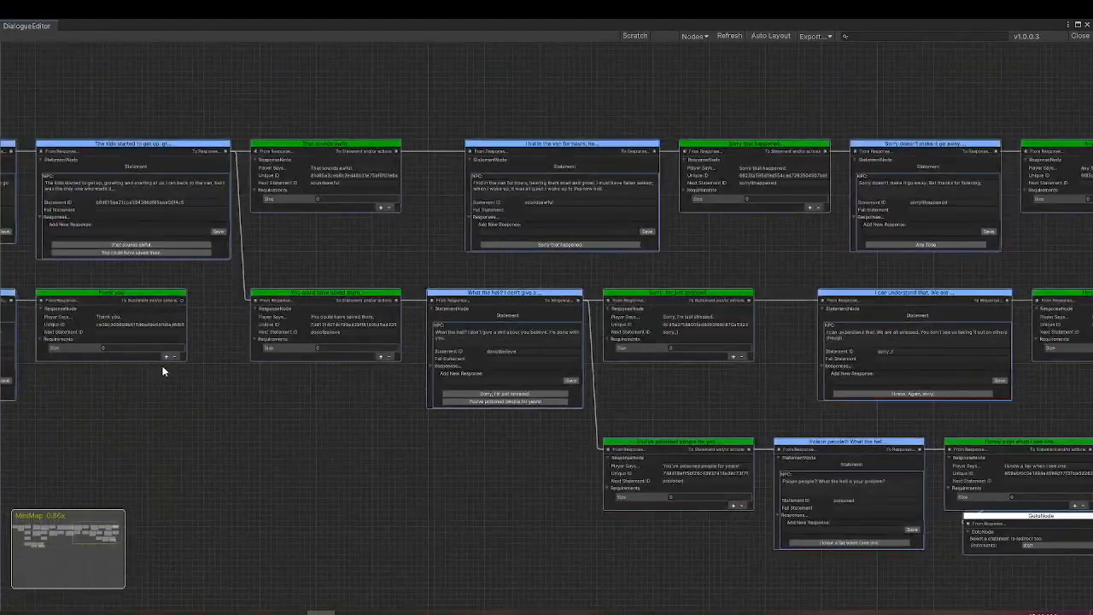
{"action": "left_click", "coordinate": [29, 536]}
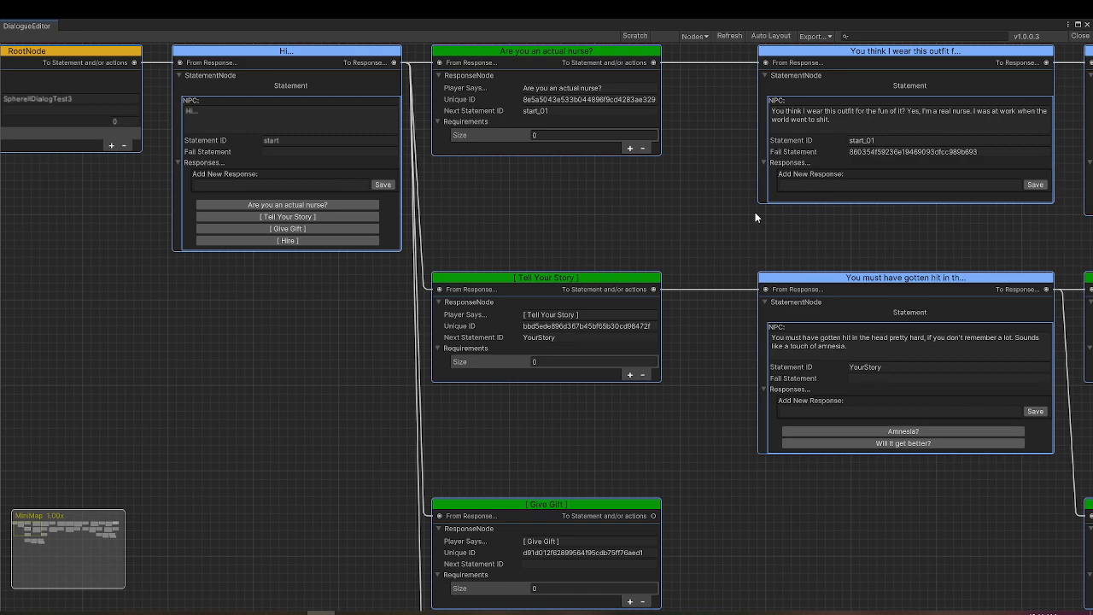
{"action": "left_click", "coordinate": [631, 149]}
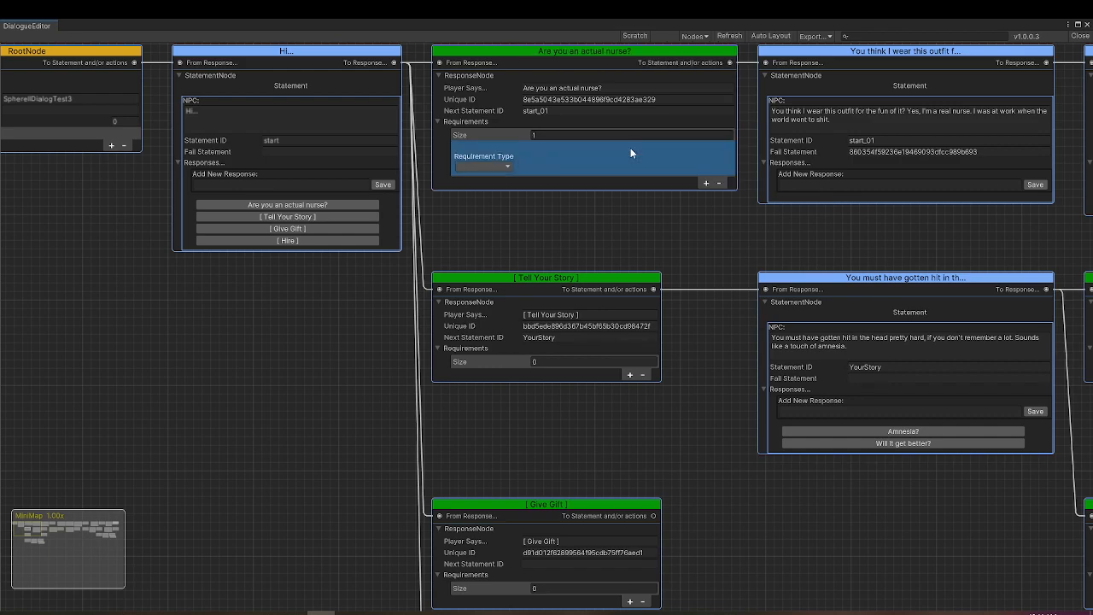
{"action": "left_click", "coordinate": [719, 184]}
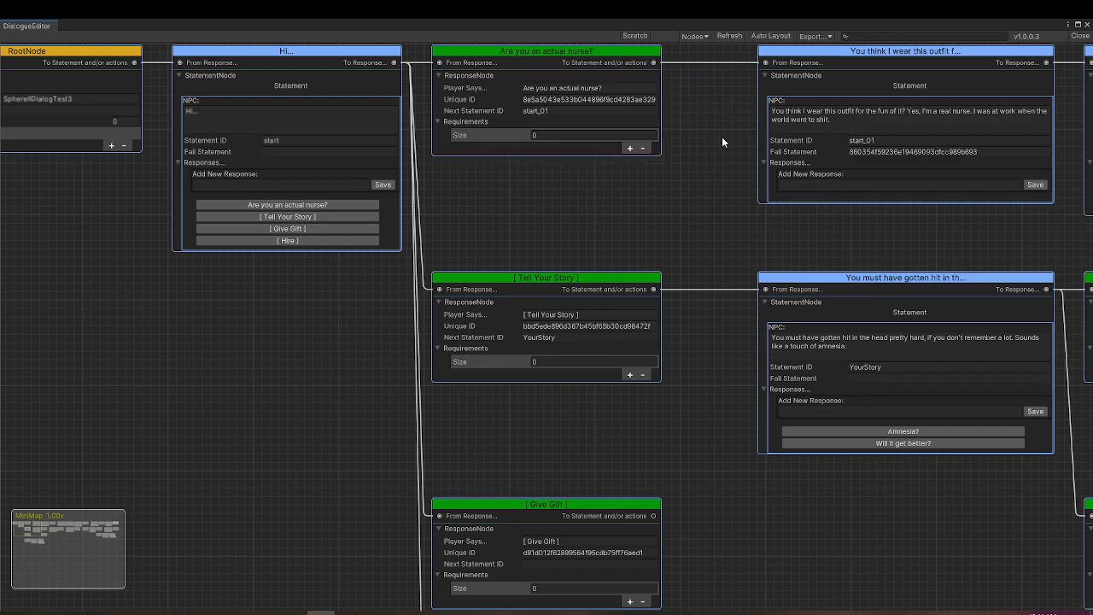
- Export the dialog graph without localization and close the dialogue editor
{"action": "middle_click_drag", "start_coordinate": [716, 138], "coordinate": [589, 248]}
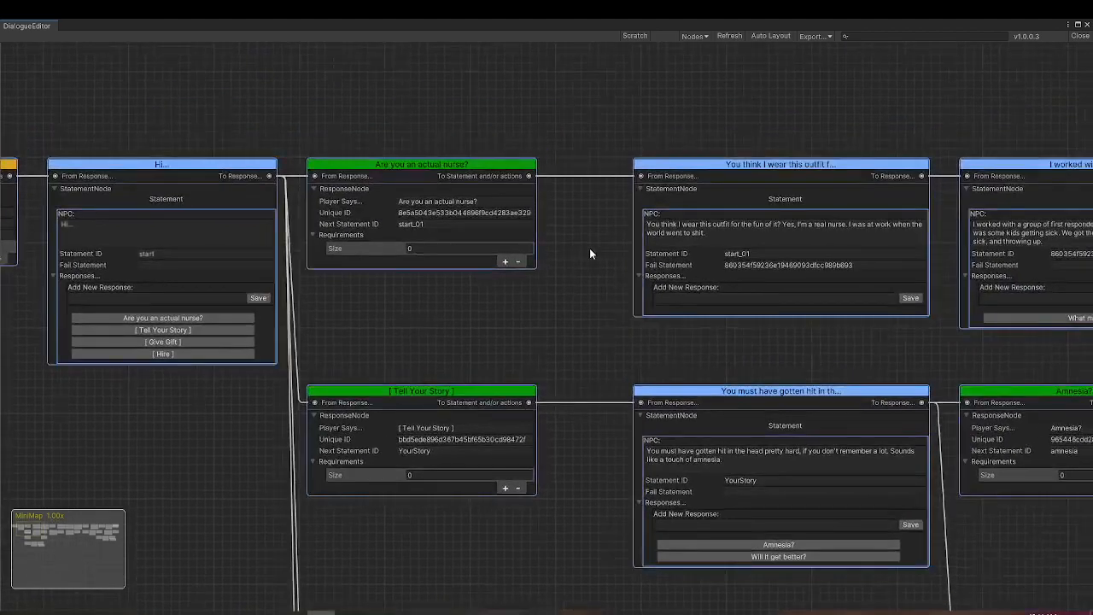
{"action": "left_click", "coordinate": [817, 37]}
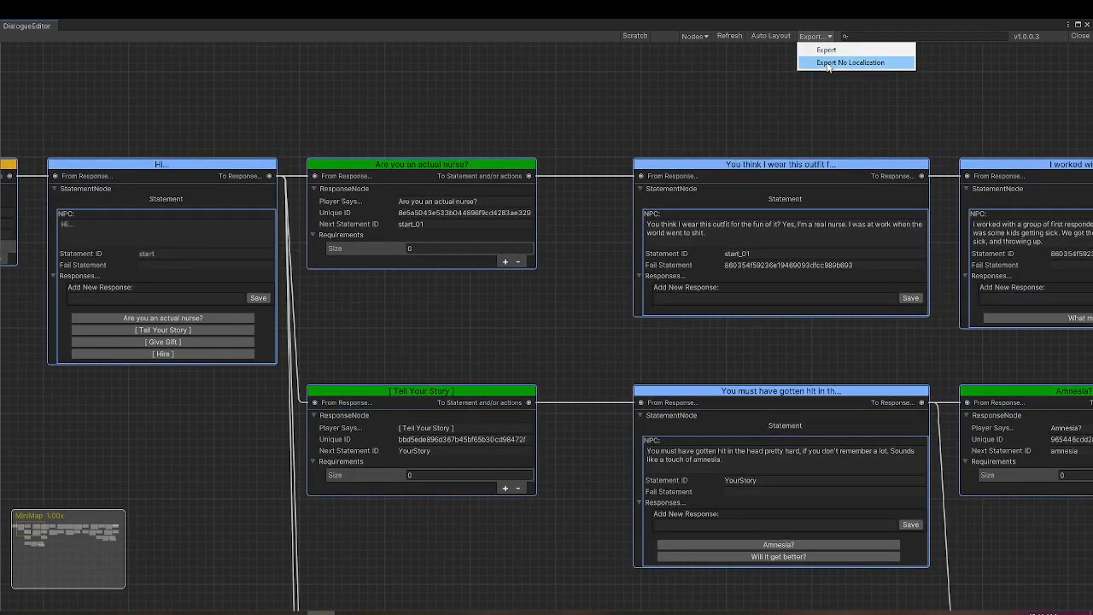
{"action": "left_click", "coordinate": [828, 64]}
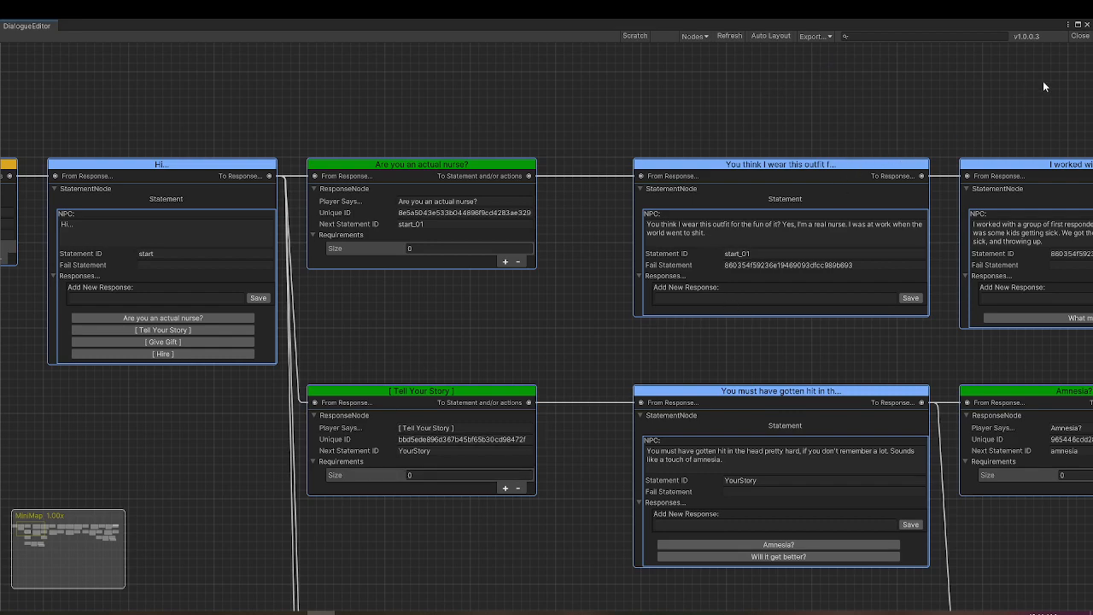
{"action": "left_click", "coordinate": [1081, 39]}
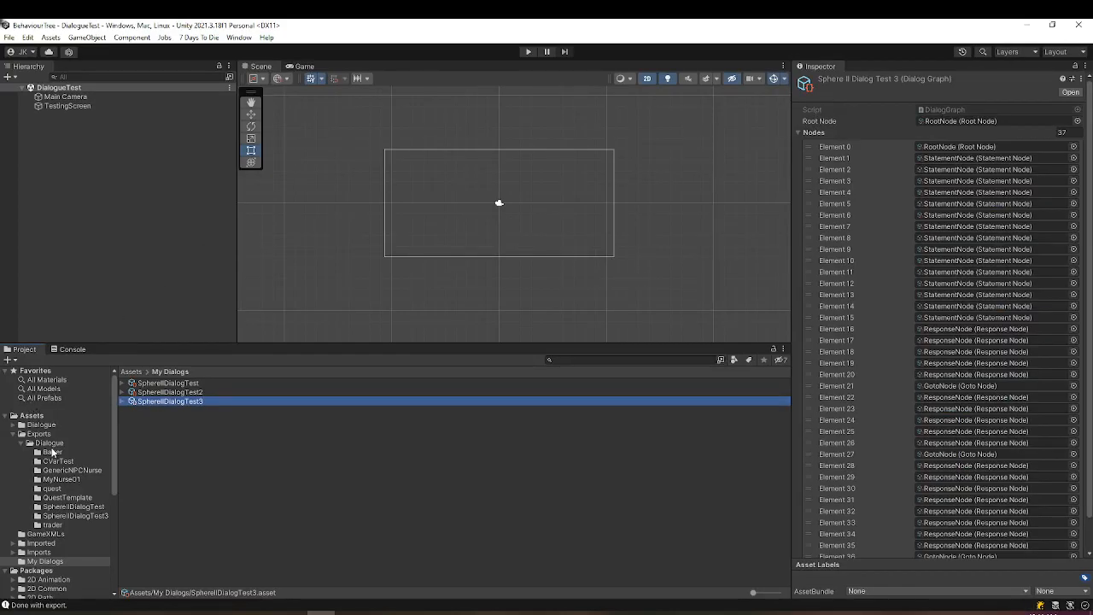
- Open the exported SphereIIDialogTest3 XML file and examine its statement and response entries through to the closing dialog tag
{"action": "left_click", "coordinate": [70, 517]}
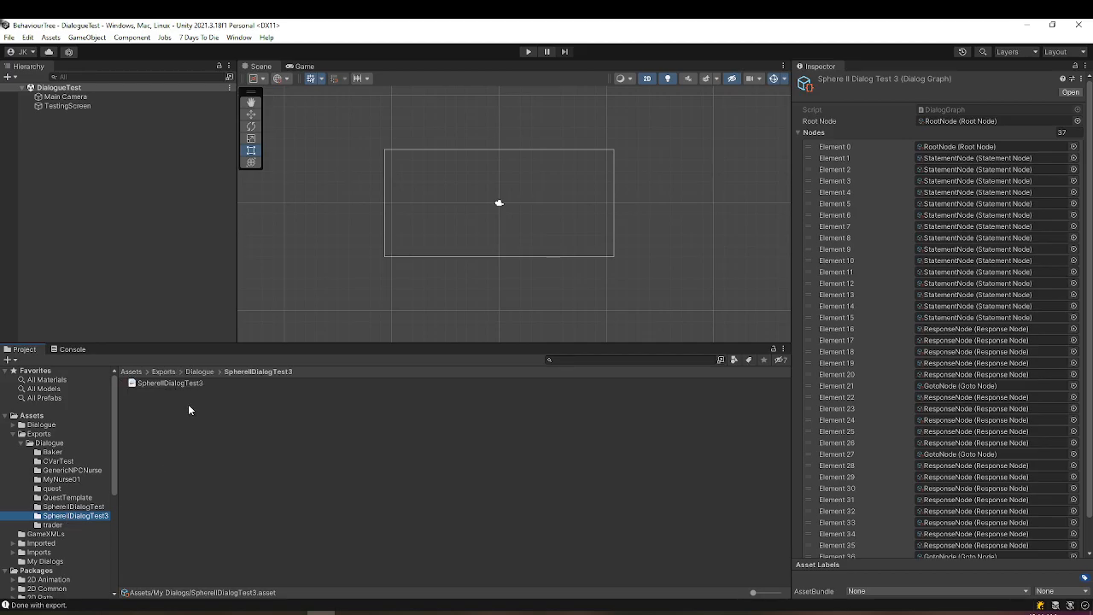
{"action": "double_click", "coordinate": [181, 381]}
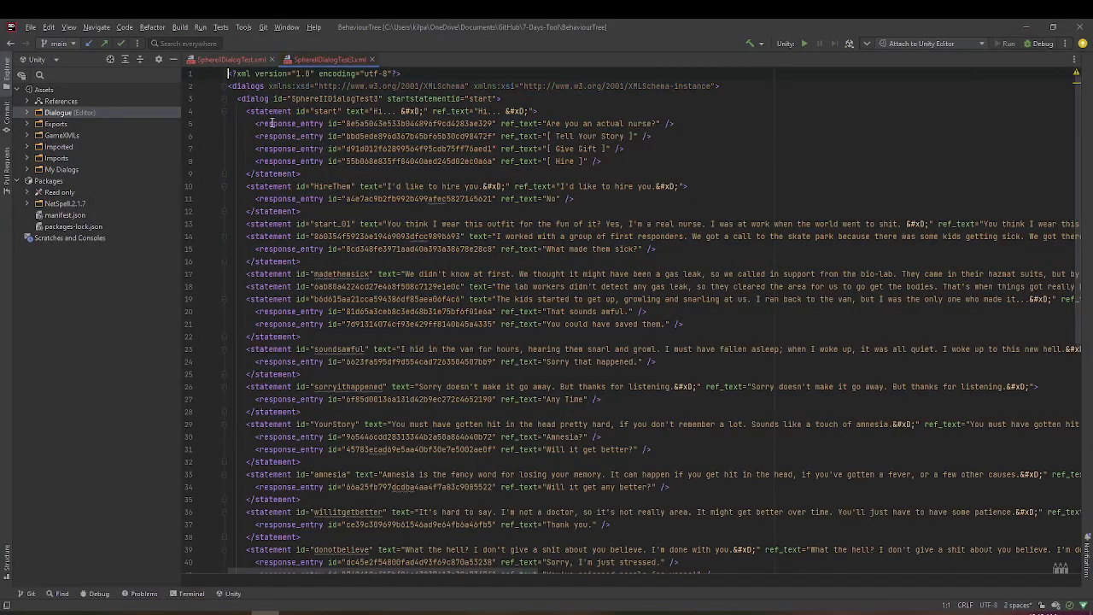
{"action": "left_click", "coordinate": [228, 98]}
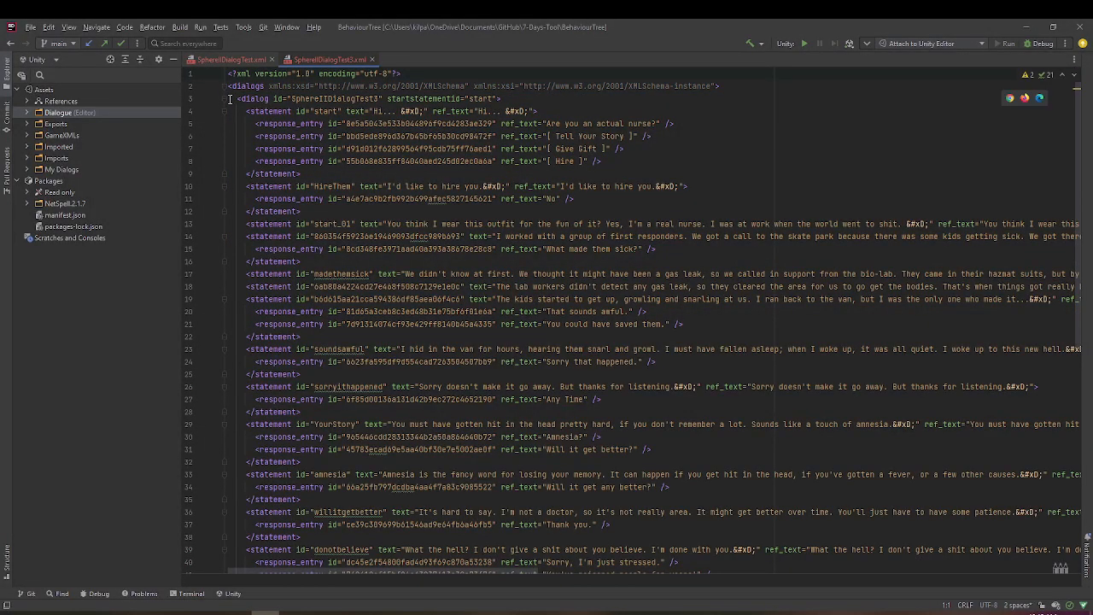
{"action": "scroll", "coordinate": [288, 168], "scroll_direction": "down", "scroll_amount": 10}
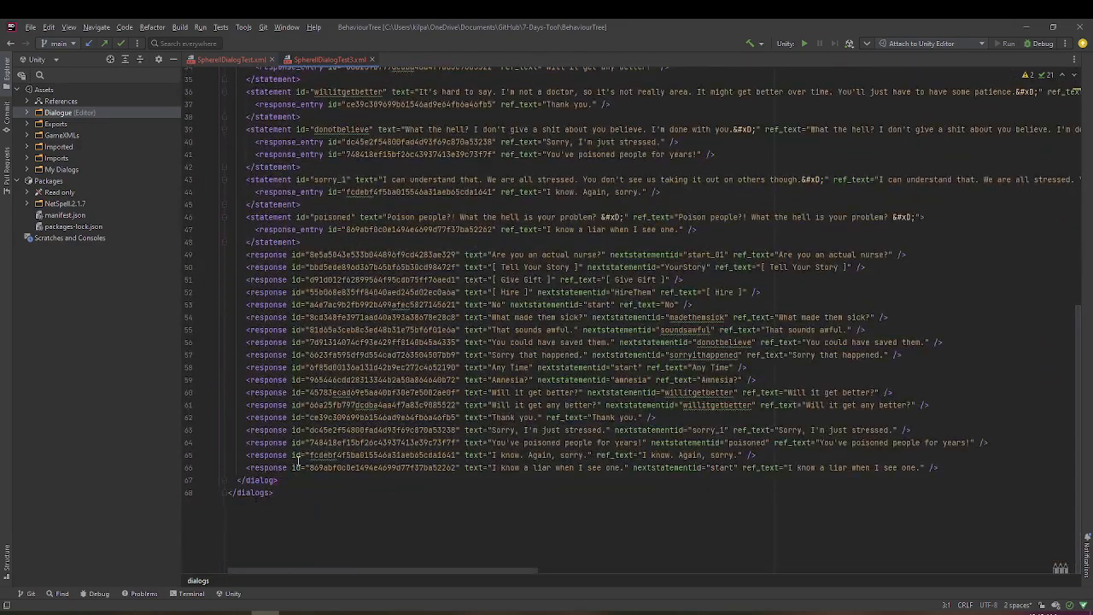
{"action": "left_click", "coordinate": [289, 484]}
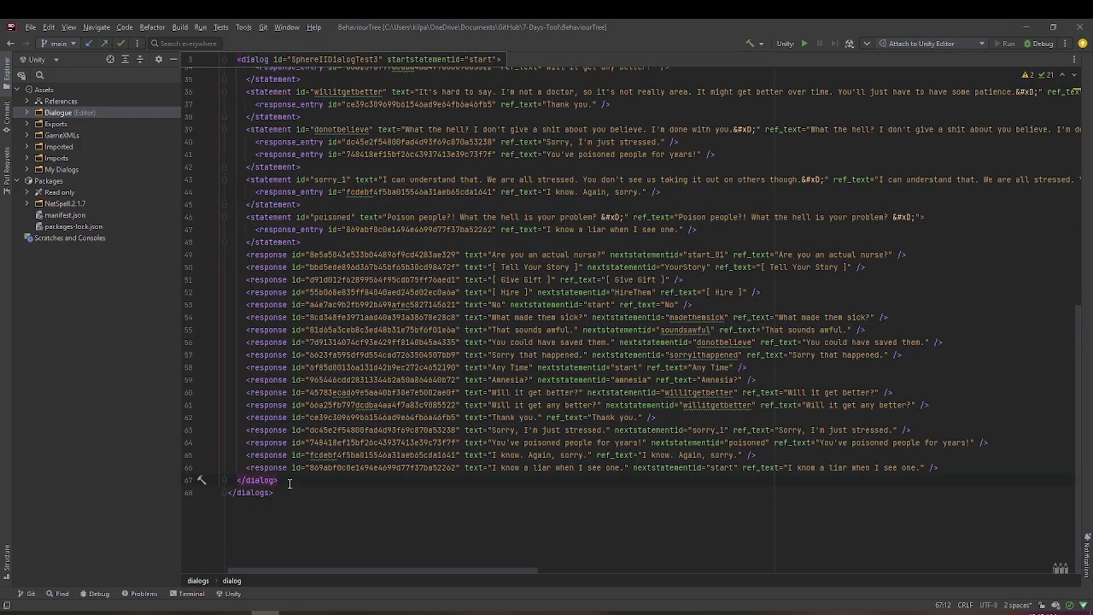
- Select the complete SphereIIDialogTest3 dialog block in the exported XML, from its opening to its closing dialog tag, and copy it
{"action": "key", "text": "shift+Home"}
{"action": "key", "text": "shift+Page_Up"}
{"action": "key", "text": "shift+Page_Up"}
{"action": "key", "text": "shift+Down"}
{"action": "key", "text": "shift+Down"}
{"action": "key", "text": "shift+Home"}
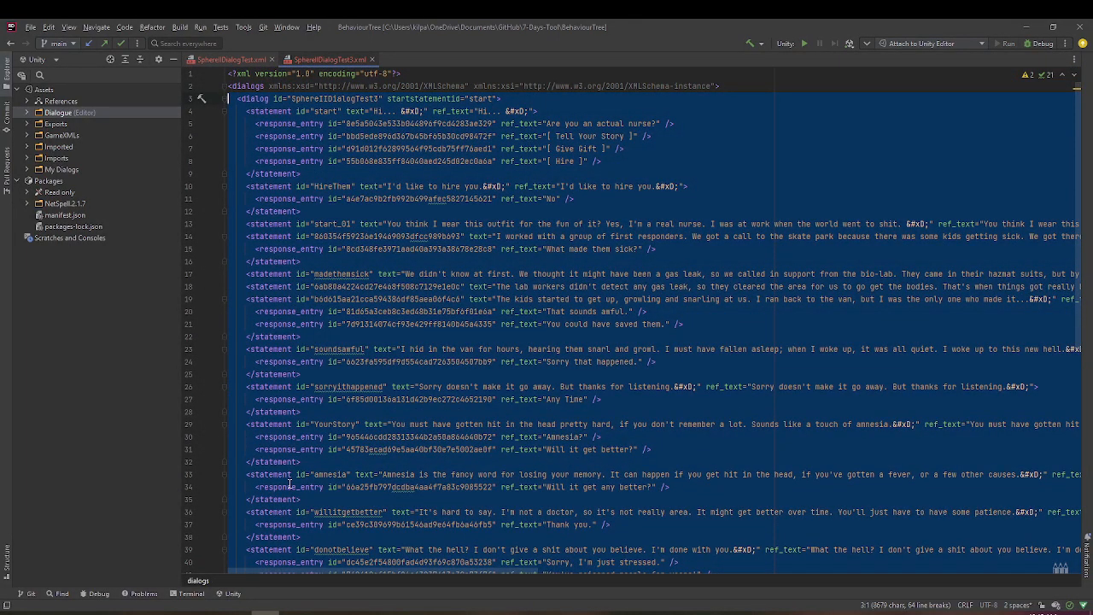
- Switch to Notepad++ and replace the old dialog block in the Z-SphereIIDialogTesting mod's dialogs.xml with the copied dialog
{"action": "key", "text": "alt+Tab"}
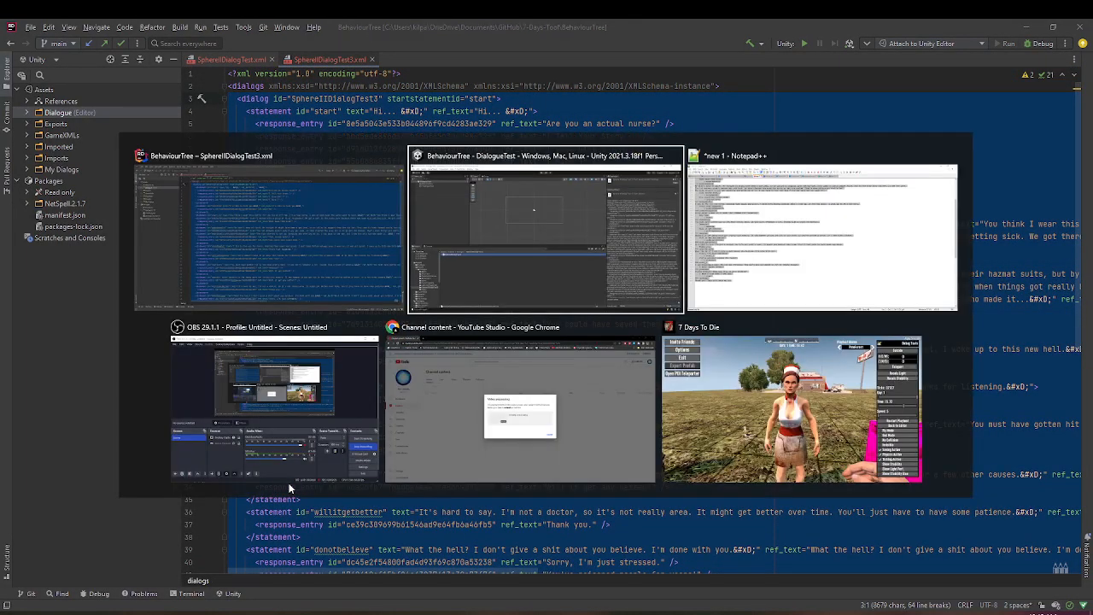
{"action": "key", "text": "alt+Tab"}
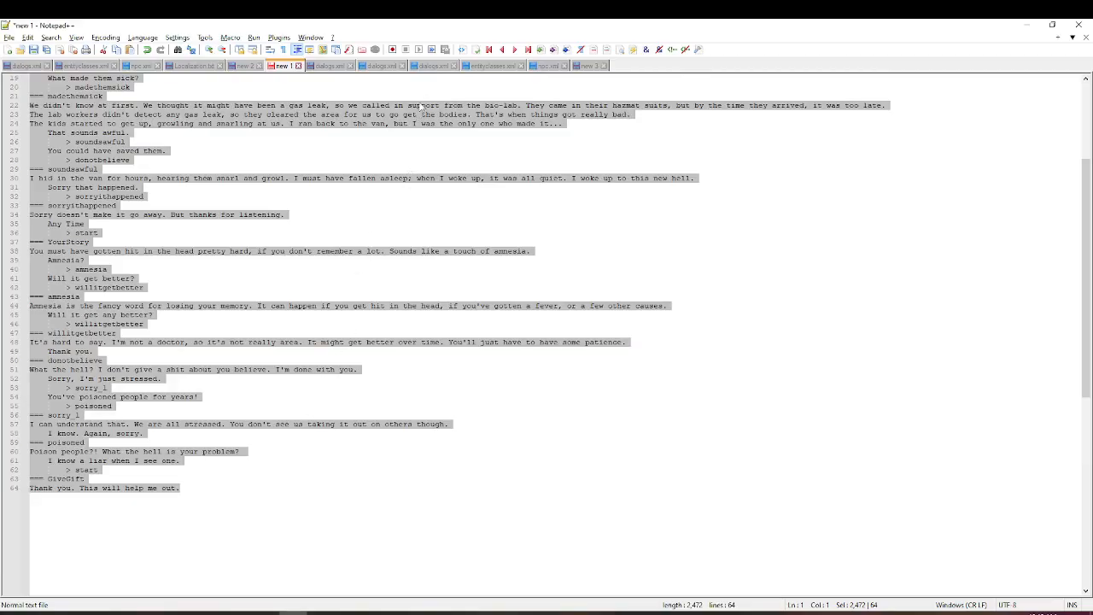
{"action": "left_click", "coordinate": [443, 66]}
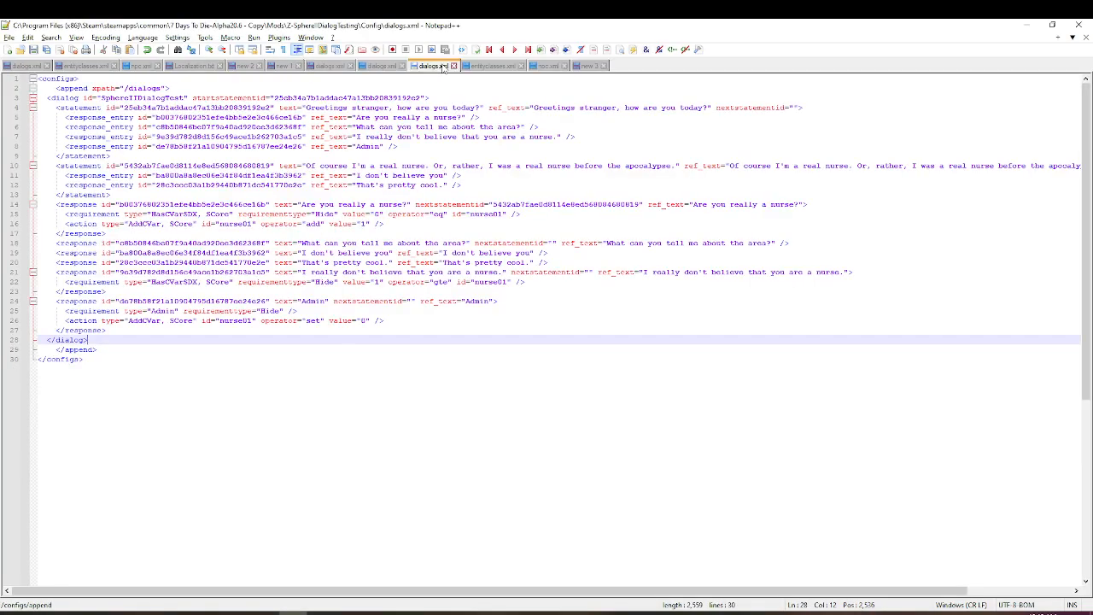
{"action": "left_click_drag", "start_coordinate": [36, 98], "coordinate": [282, 349]}
{"action": "key", "text": "ctrl+v"}
{"action": "scroll", "coordinate": [262, 201], "scroll_direction": "up", "scroll_amount": 6}
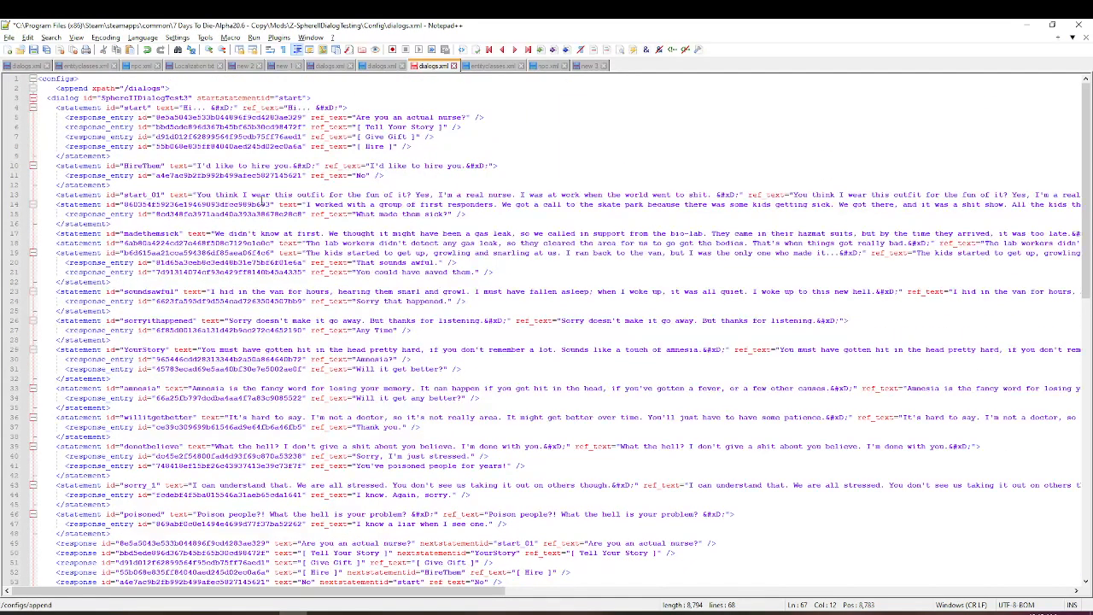
- Change the pasted dialog's id to SphereIIDialogTest and save dialogs.xml
{"action": "left_click", "coordinate": [185, 97]}
{"action": "key", "text": "BackSpace"}
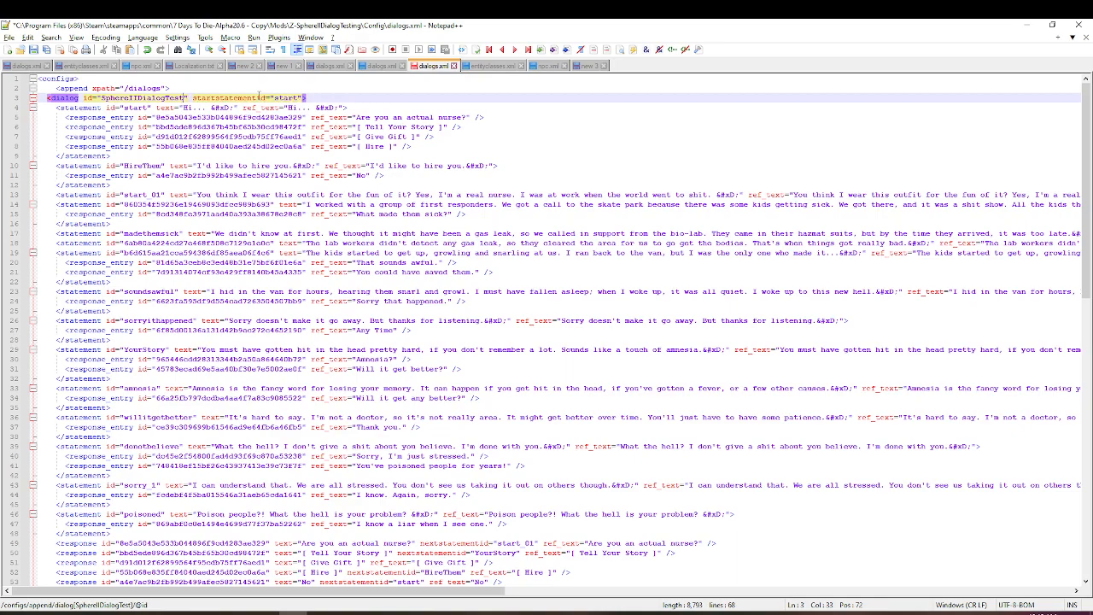
{"action": "key", "text": "ctrl+s"}
- Add the missing </append> closing tag on its own line after the closing dialog tag, and save the file
{"action": "key", "text": "Page_Up"}
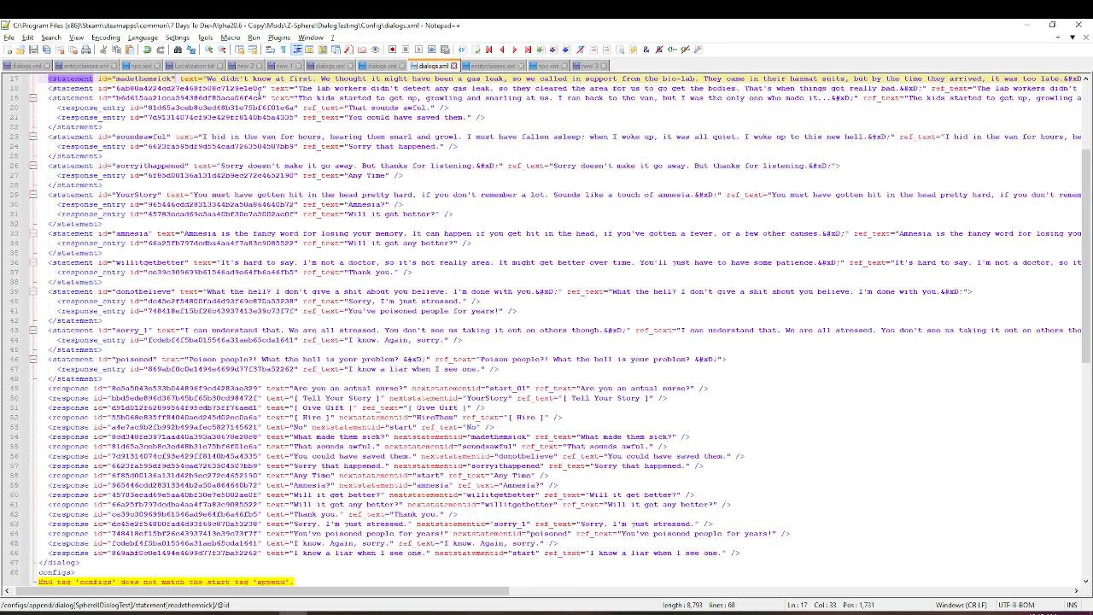
{"action": "scroll", "coordinate": [109, 510], "scroll_direction": "down", "scroll_amount": 3}
{"action": "left_click", "coordinate": [103, 486]}
{"action": "key", "text": "Home"}
{"action": "key", "text": "Up"}
{"action": "key", "text": "End"}
{"action": "key", "text": "Return"}
{"action": "type", "text": "</appen"}
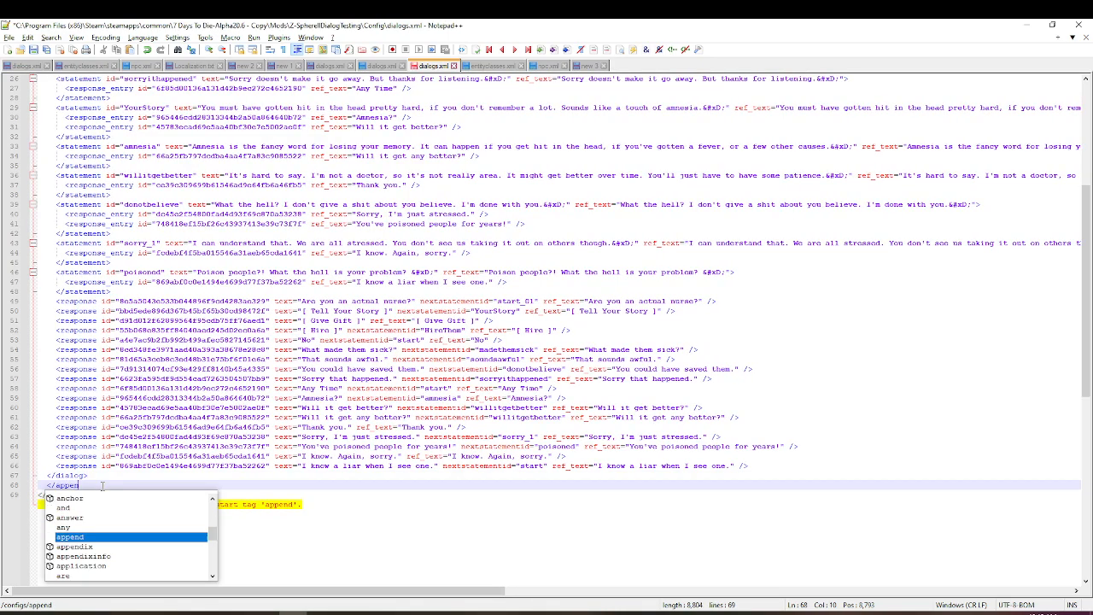
{"action": "key", "text": "Return"}
{"action": "type", "text": ">"}
- Reformat dialogs.xml with the XML Tools Pretty print command
{"action": "scroll", "coordinate": [211, 409], "scroll_direction": "up", "scroll_amount": 8}
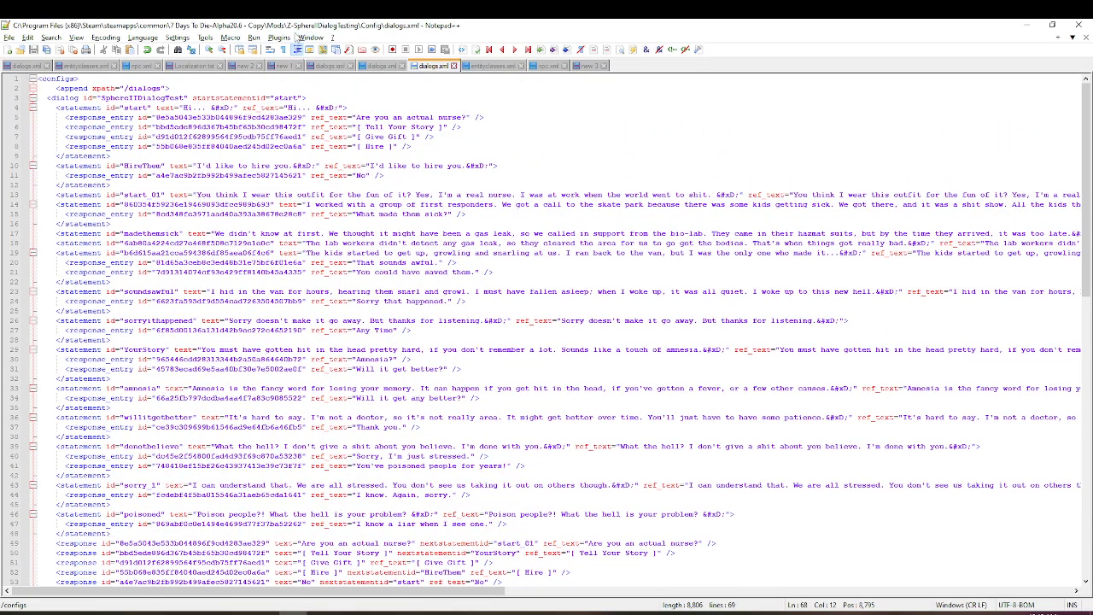
{"action": "left_click", "coordinate": [279, 38]}
{"action": "mouse_move", "coordinate": [324, 114]}
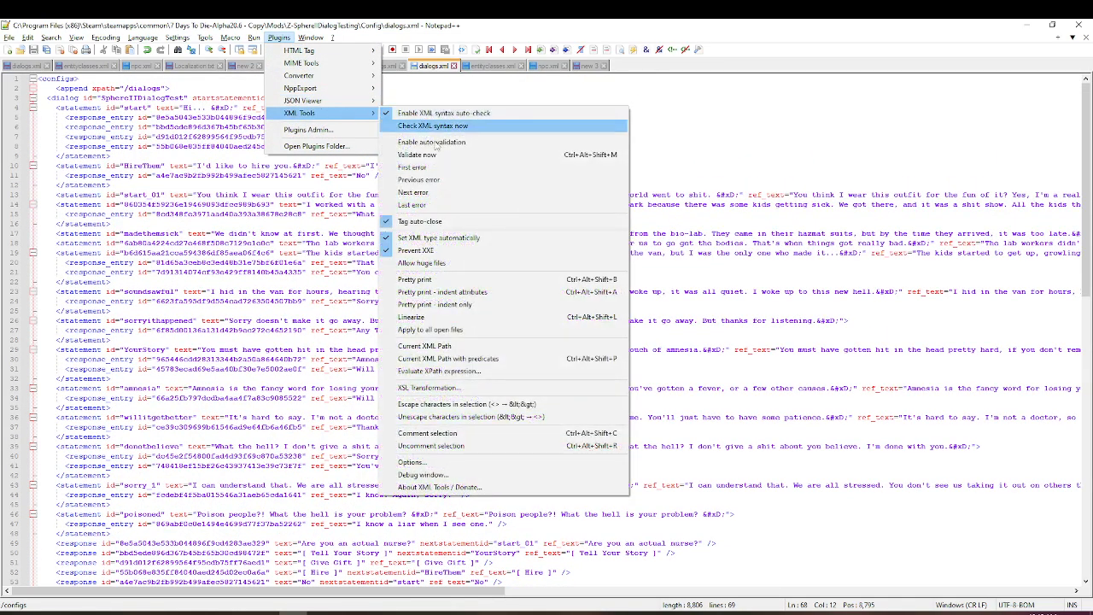
{"action": "left_click", "coordinate": [462, 281]}
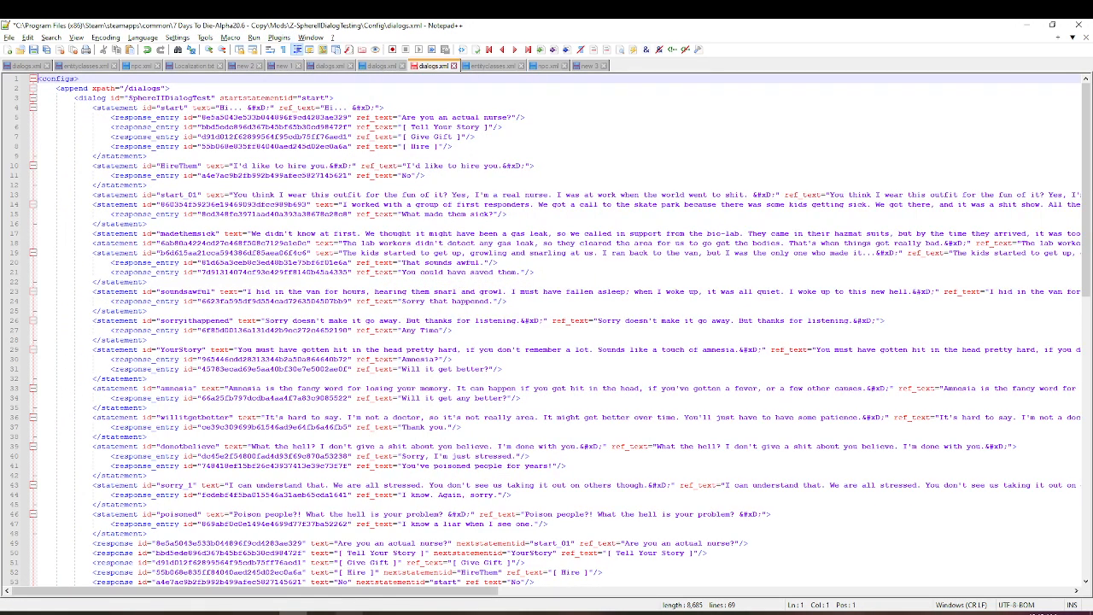
- Switch to 7 Days To Die, reload the dialogs with the console command dialog, and close the console and pause menu
{"action": "left_click", "coordinate": [350, 613]}
{"action": "key", "text": "F1"}
{"action": "type", "text": "dialog"}
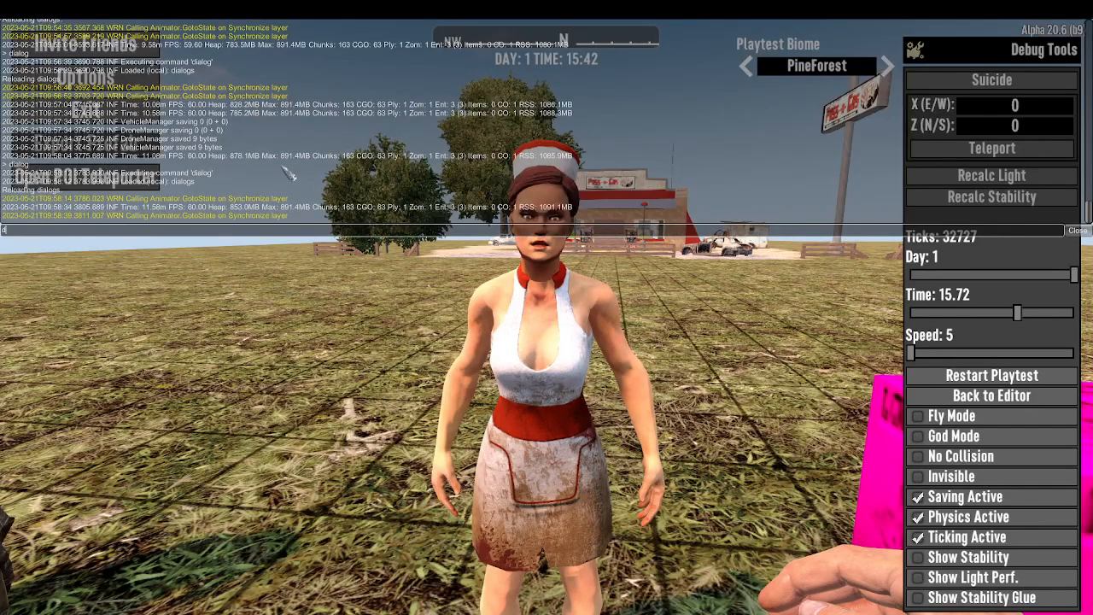
{"action": "key", "text": "Return"}
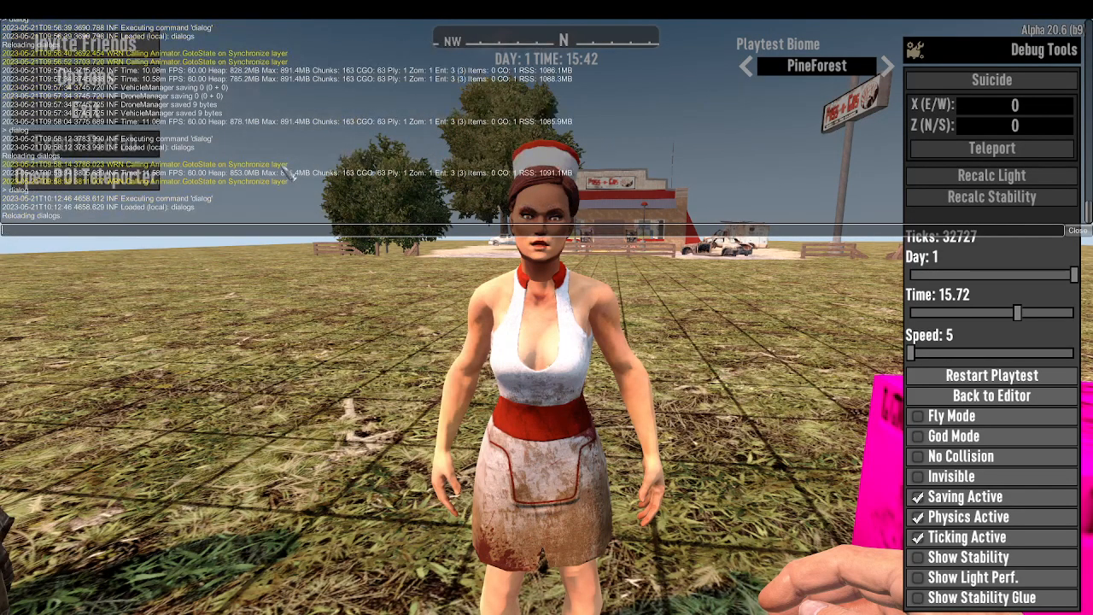
{"action": "key", "text": "F1"}
{"action": "key", "text": "Escape"}
- Talk to the nurse and follow her story from "Are you an actual nurse?" through "What made them sick?" to "That sounds awful."
{"action": "key", "text": "e"}
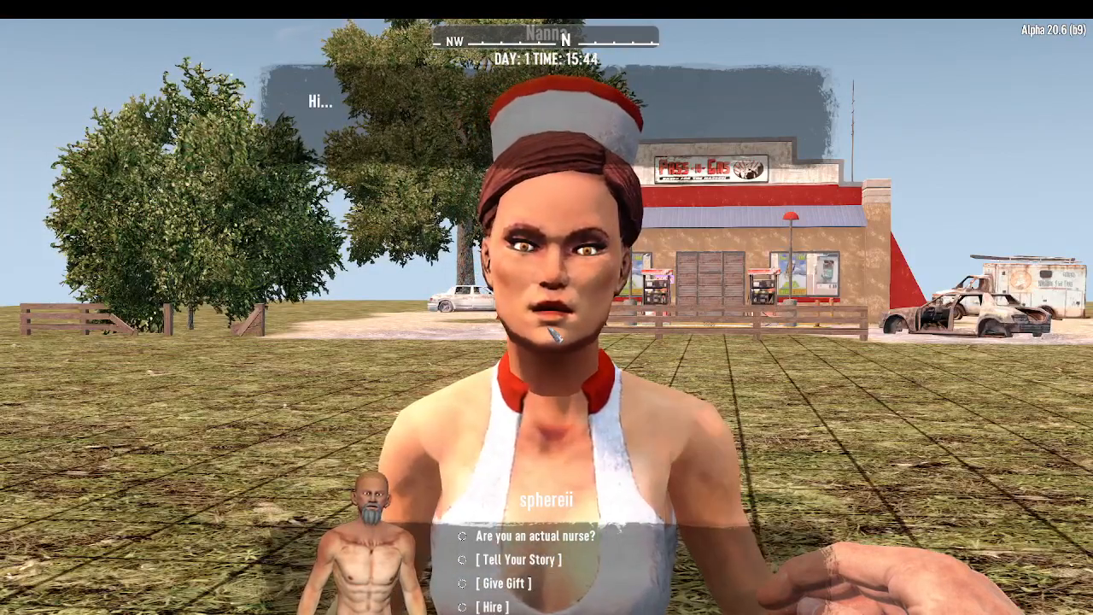
{"action": "left_click", "coordinate": [566, 538]}
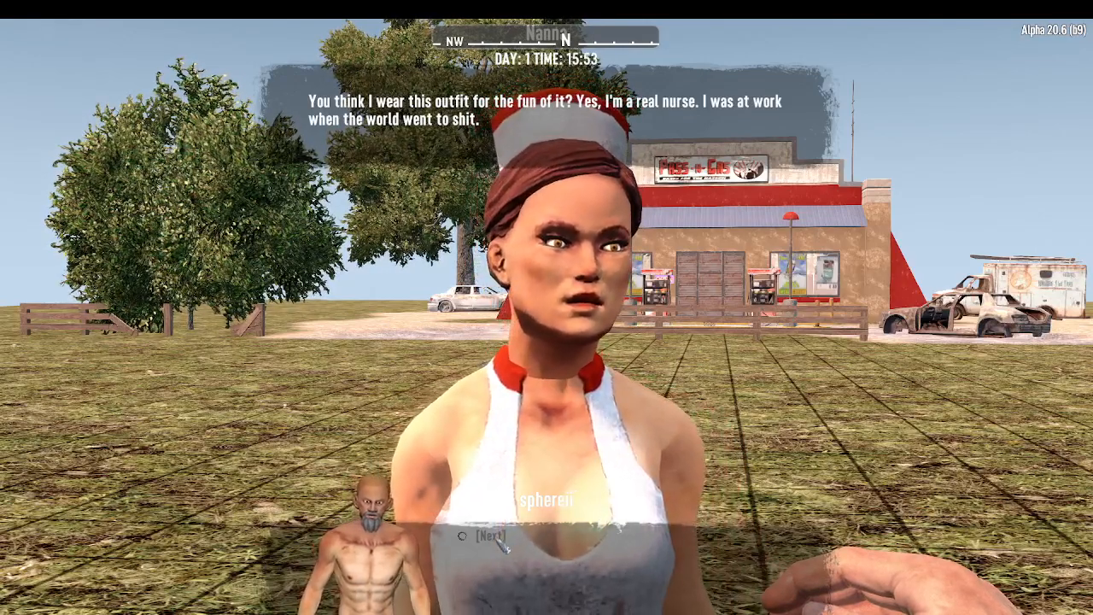
{"action": "left_click", "coordinate": [501, 544]}
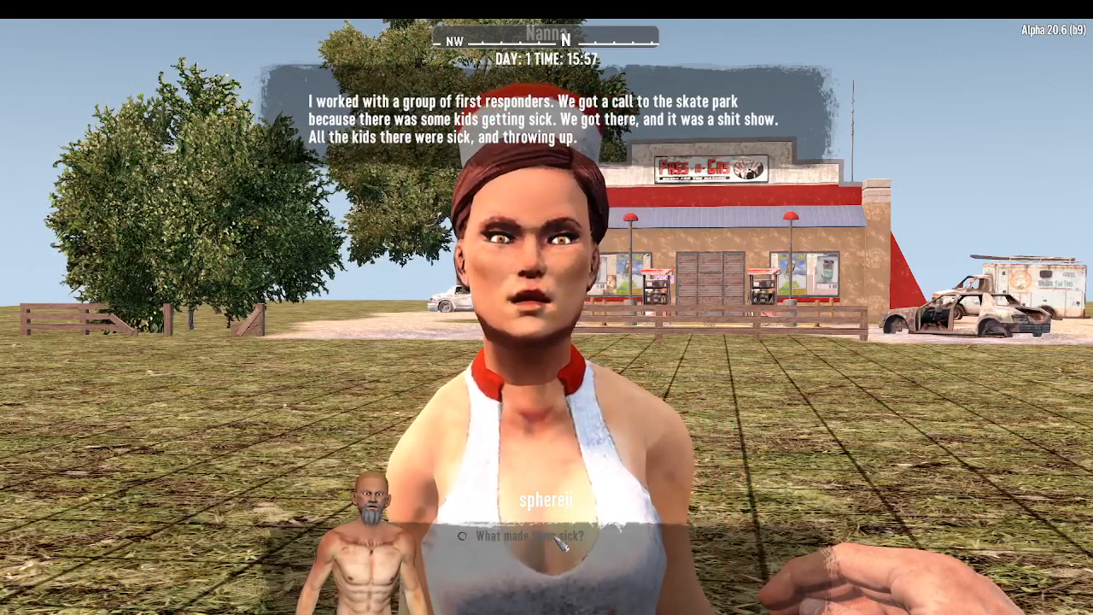
{"action": "left_click", "coordinate": [560, 538]}
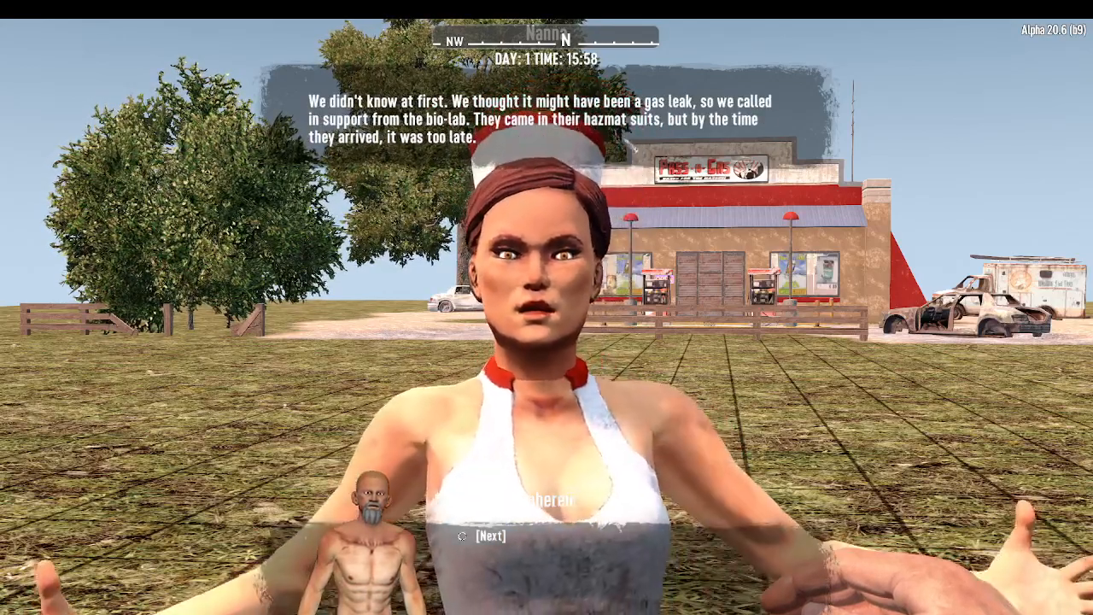
{"action": "left_click", "coordinate": [491, 536]}
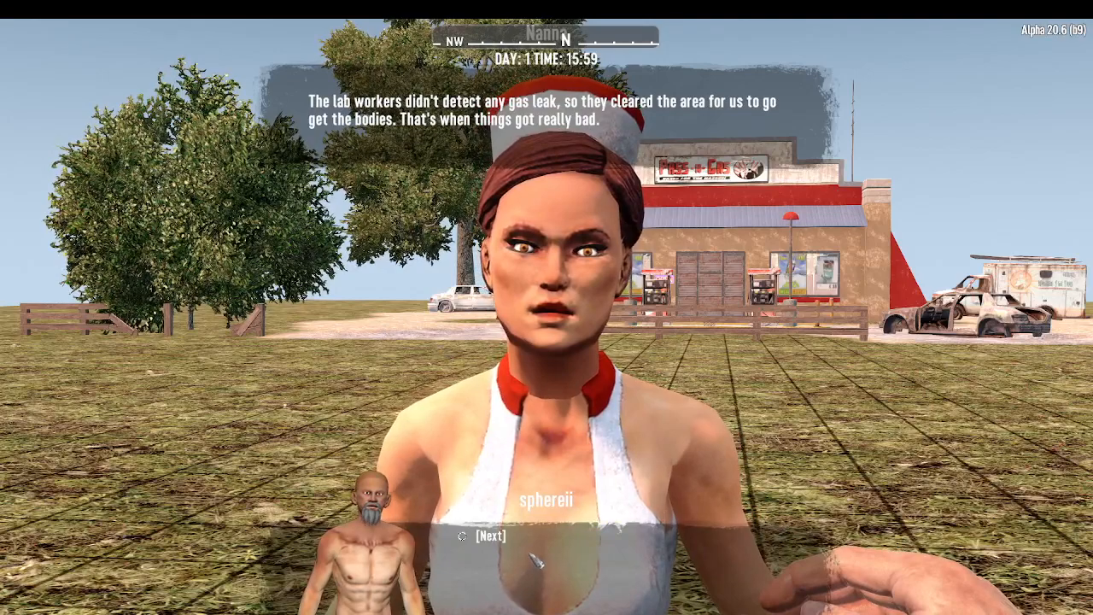
{"action": "left_click", "coordinate": [493, 538]}
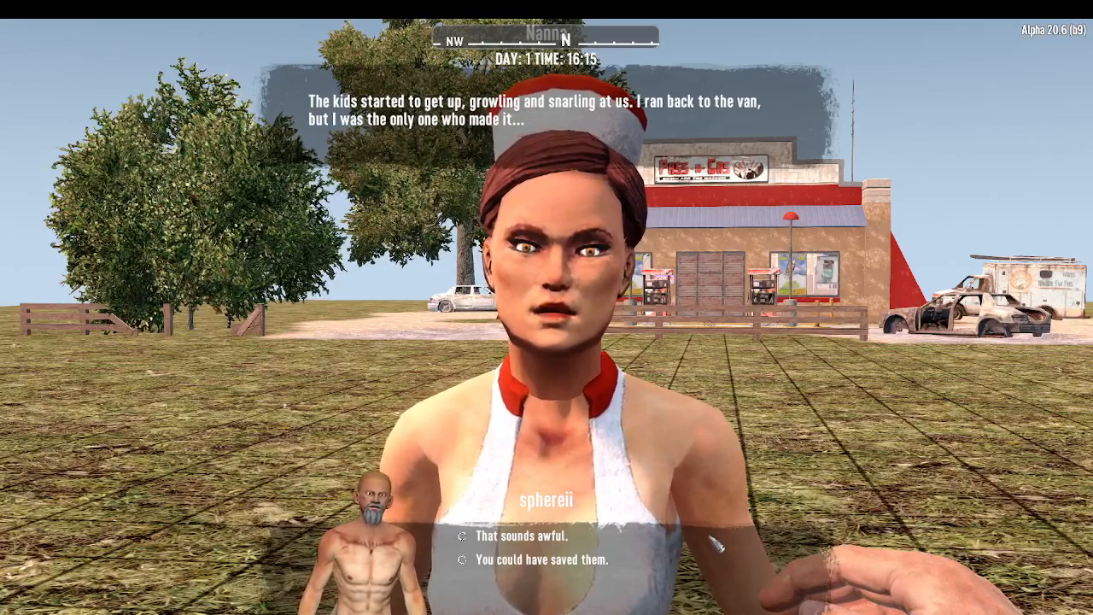
{"action": "left_click", "coordinate": [560, 560]}
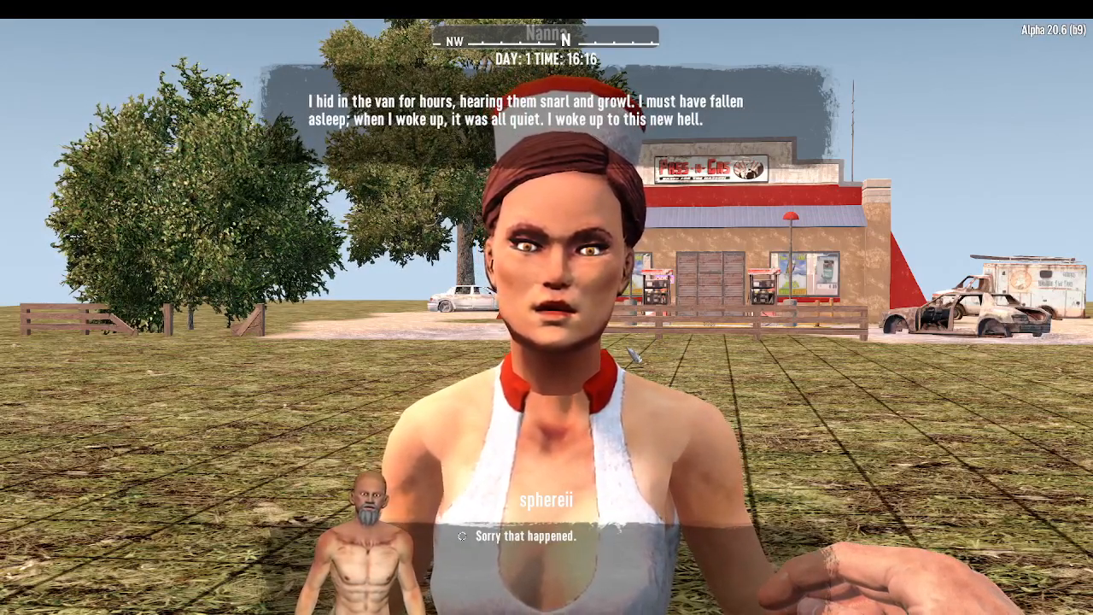
- Switch to Unity, open SphereIIDialogTest3 from My Dialogs in the dialogue editor, and survey the whole node graph
{"action": "key", "text": "alt+Tab"}
{"action": "key", "text": "alt+Tab"}
{"action": "key", "text": "alt+Tab"}
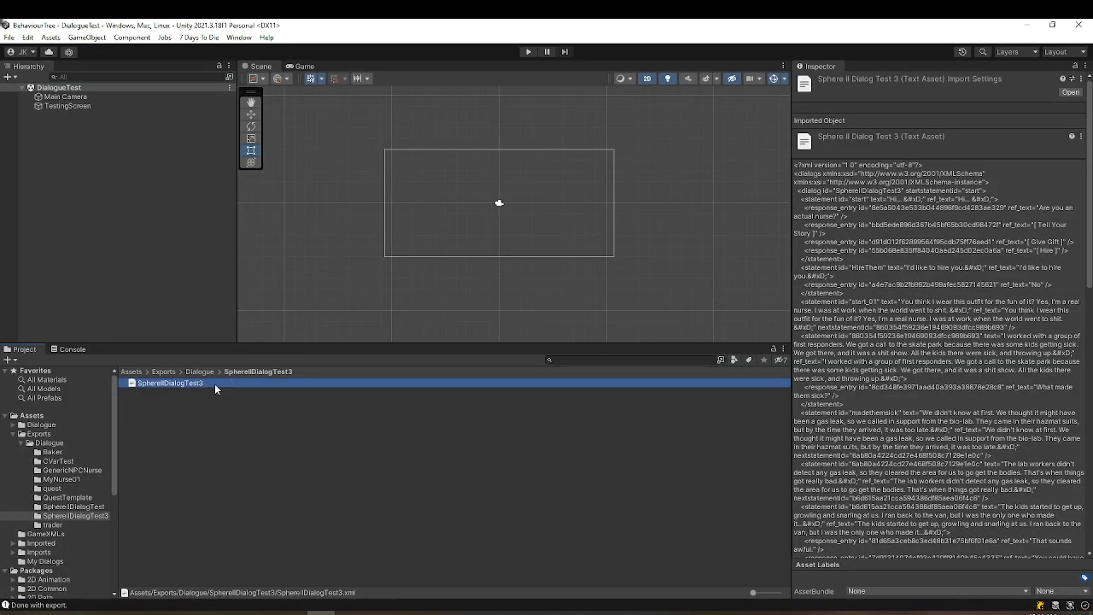
{"action": "left_click", "coordinate": [35, 562]}
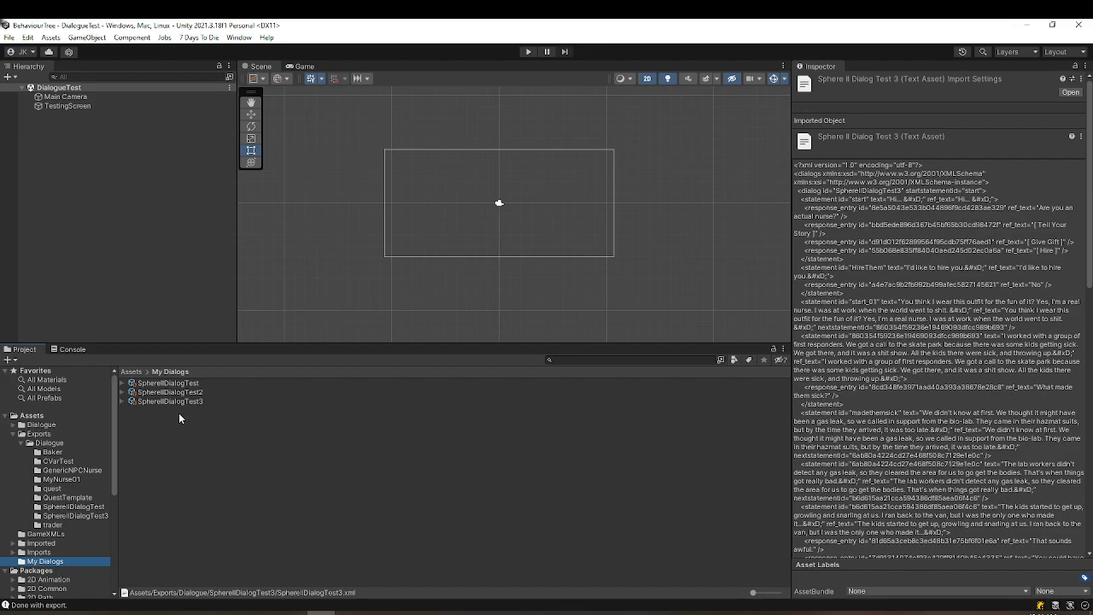
{"action": "double_click", "coordinate": [179, 400]}
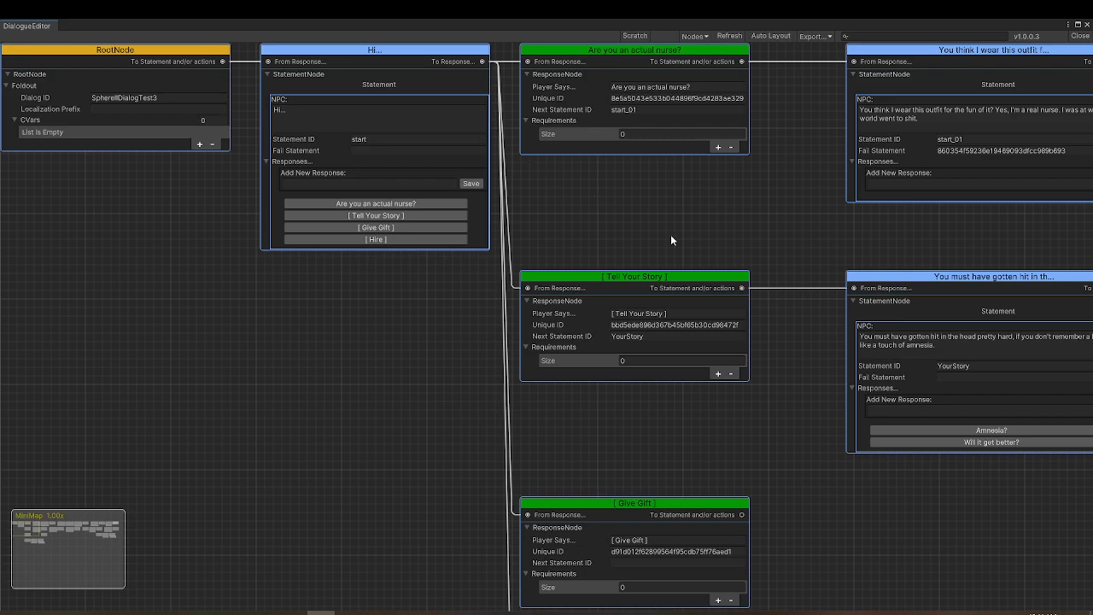
{"action": "scroll", "coordinate": [671, 234], "scroll_direction": "down", "scroll_amount": 5}
{"action": "scroll", "coordinate": [871, 377], "scroll_direction": "down", "scroll_amount": 4}
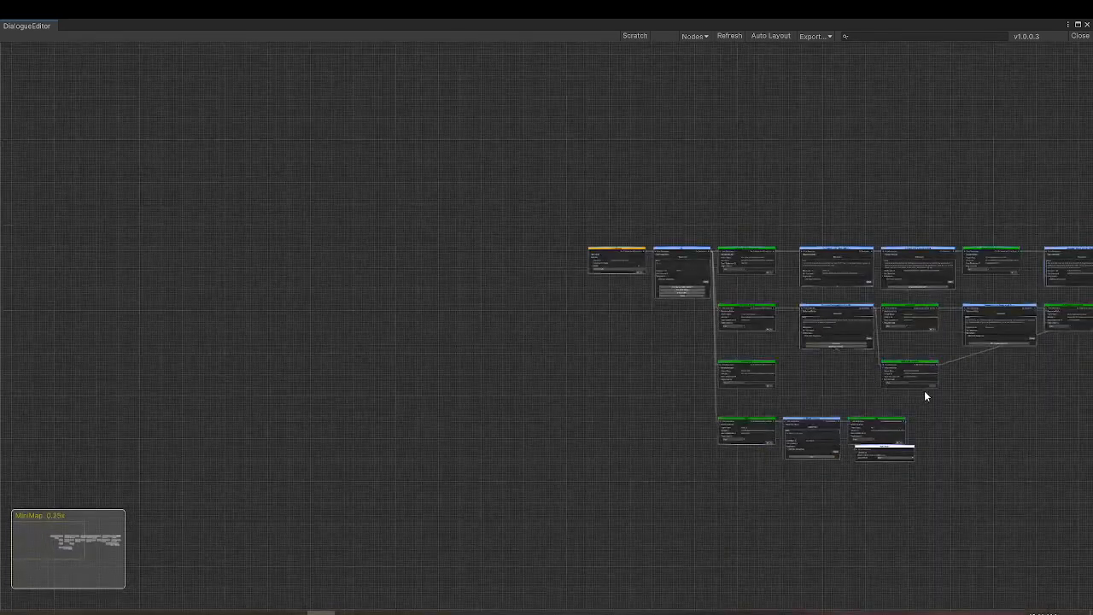
{"action": "middle_click_drag", "start_coordinate": [1013, 427], "coordinate": [510, 308]}
{"action": "middle_click_drag", "start_coordinate": [842, 319], "coordinate": [664, 340]}
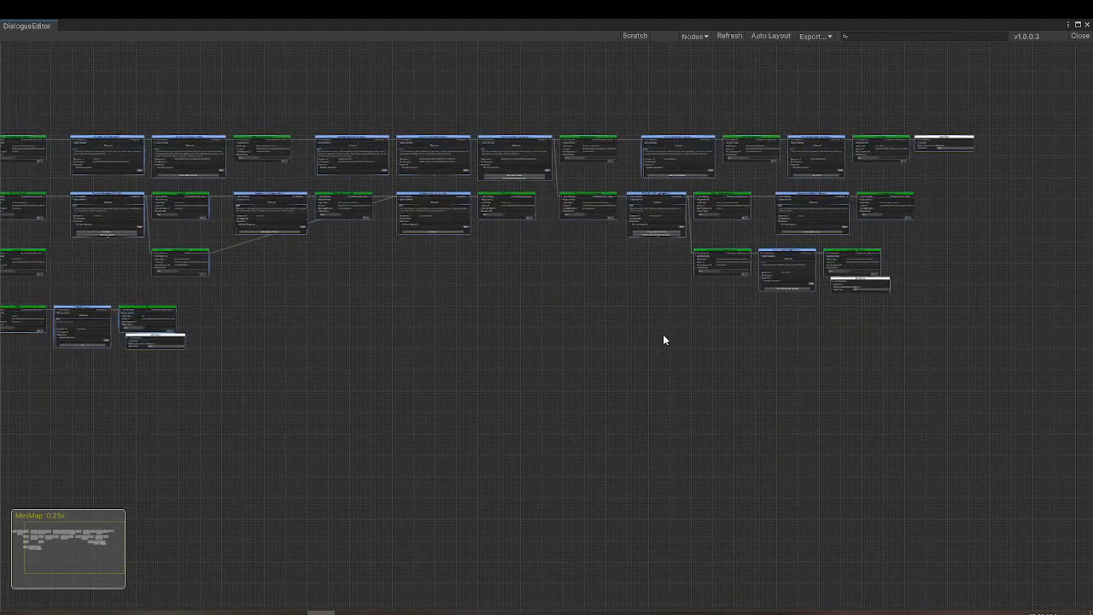